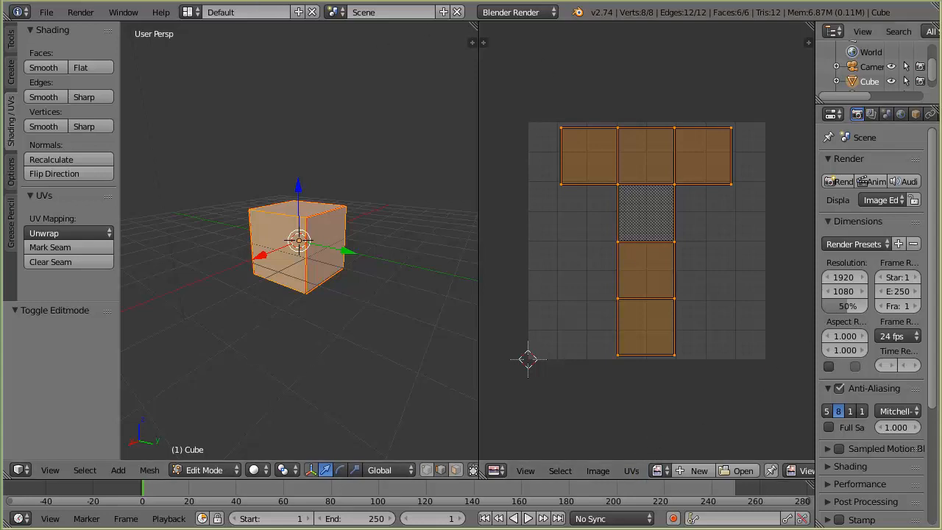
# Switch the render engine to Cycles Render and enable nodes on the cube's material.
pyautogui.scroll(-5, 890, 114)
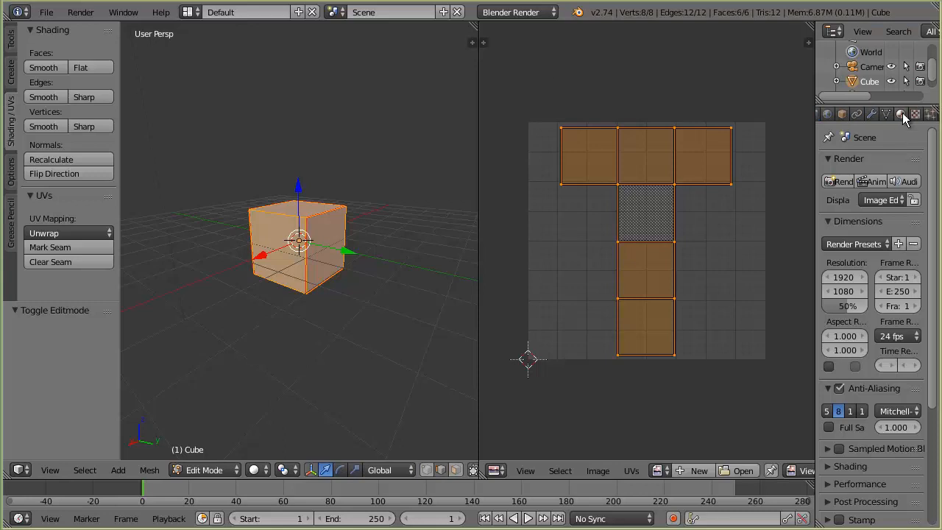
pyautogui.click(901, 114)
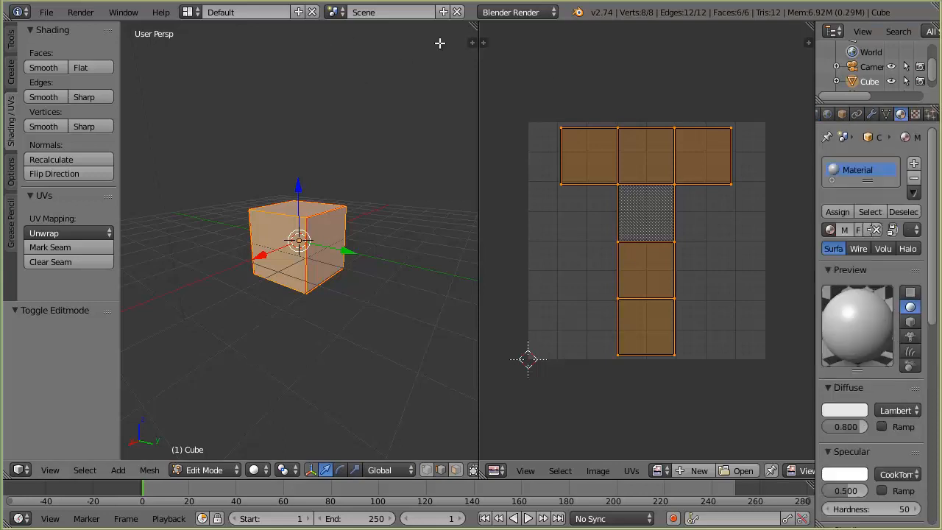
pyautogui.click(506, 12)
pyautogui.click(508, 66)
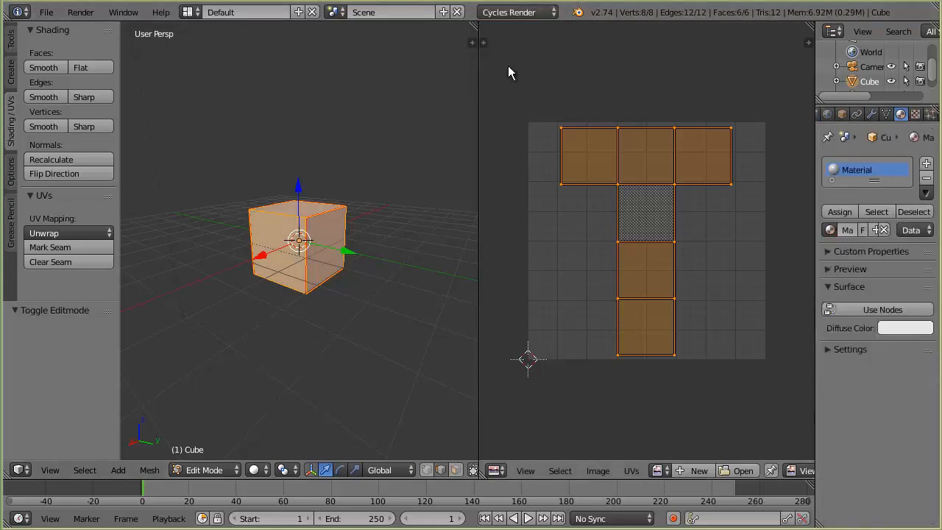
pyautogui.click(902, 310)
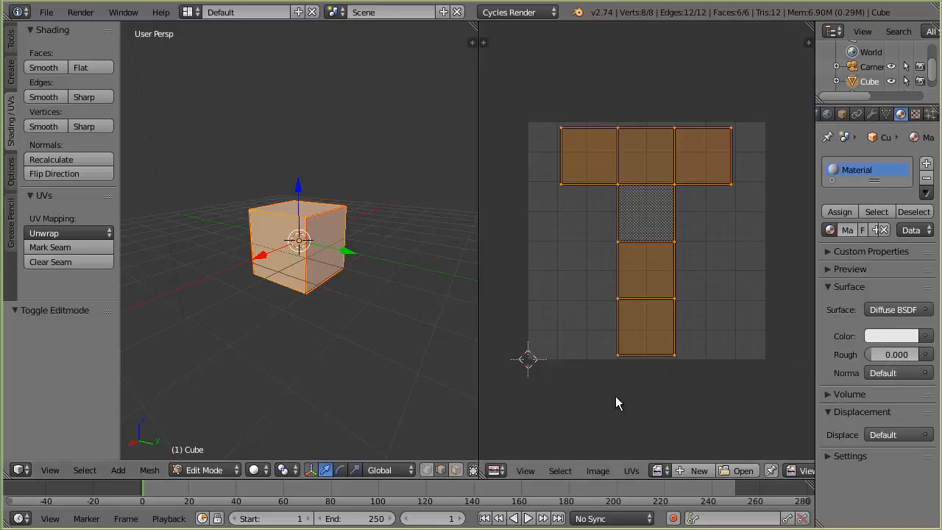
# Set the material's diffuse color to an Image Texture and load Grass_field_near_Sensham.jpg from the 3D Graphics folder.
pyautogui.click(926, 336)
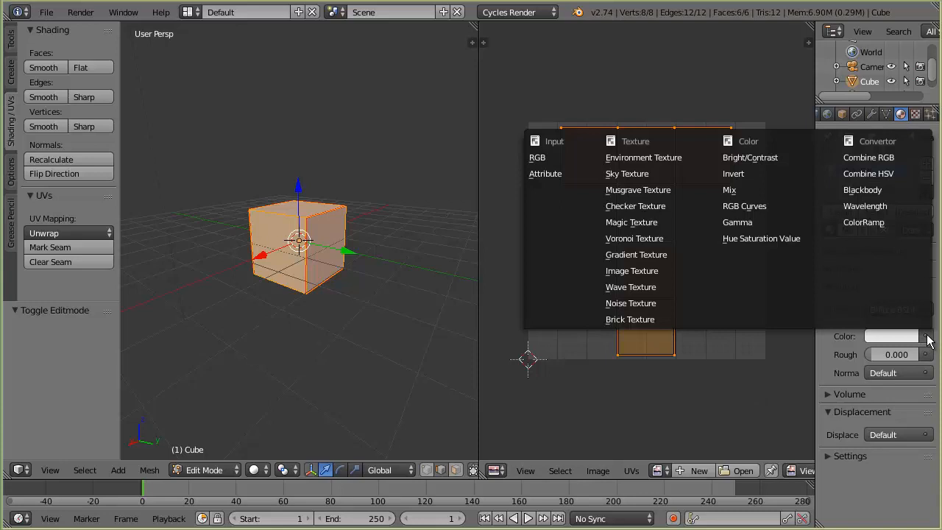
pyautogui.click(662, 271)
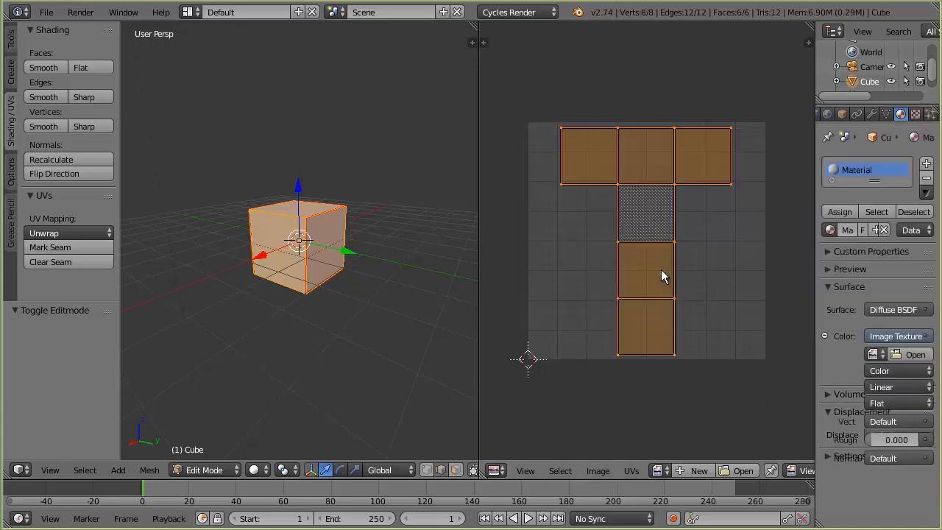
pyautogui.click(904, 355)
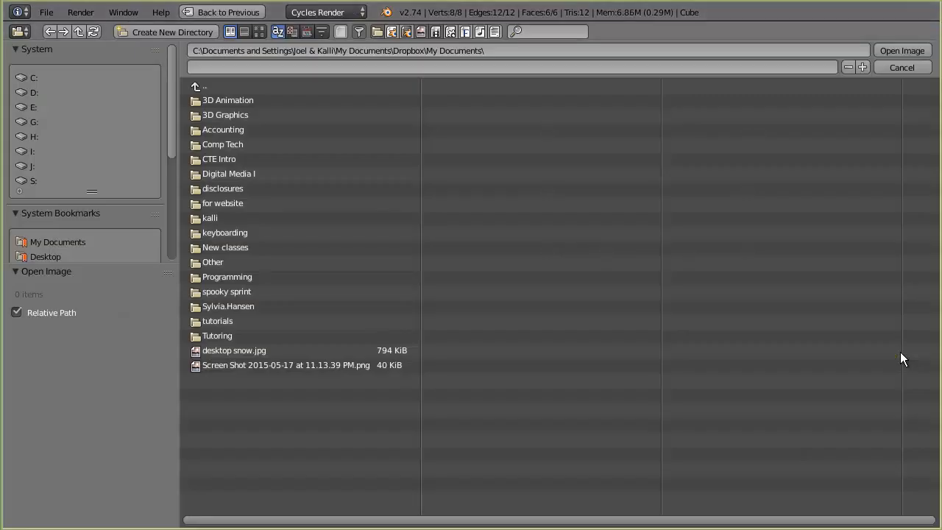
pyautogui.click(52, 245)
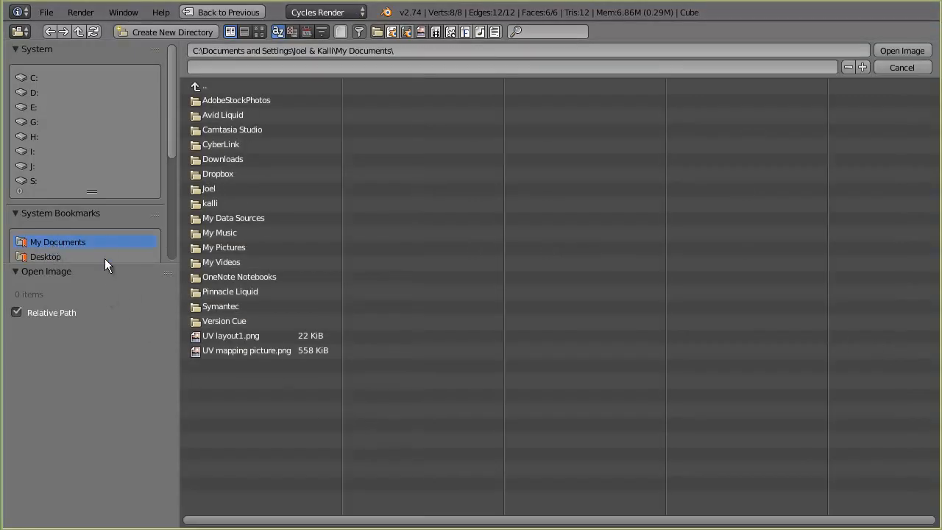
pyautogui.scroll(-5, 95, 248)
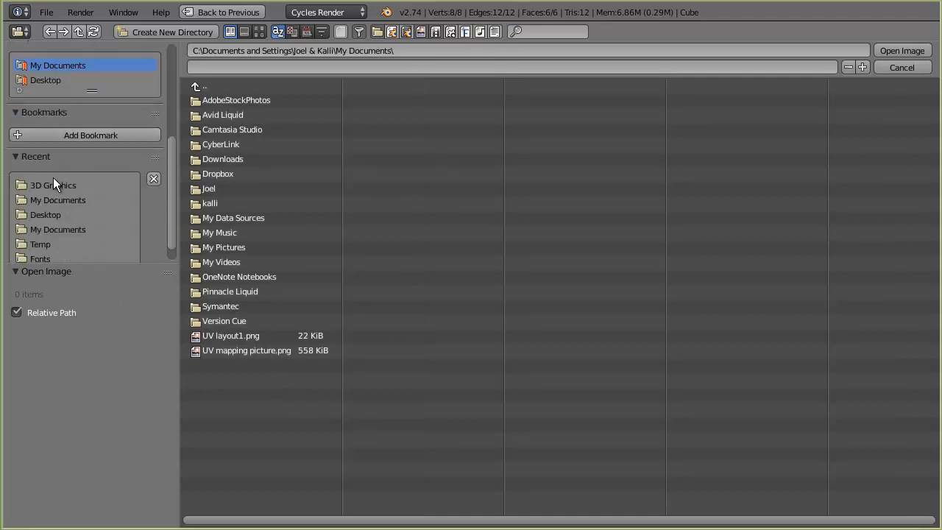
pyautogui.click(55, 182)
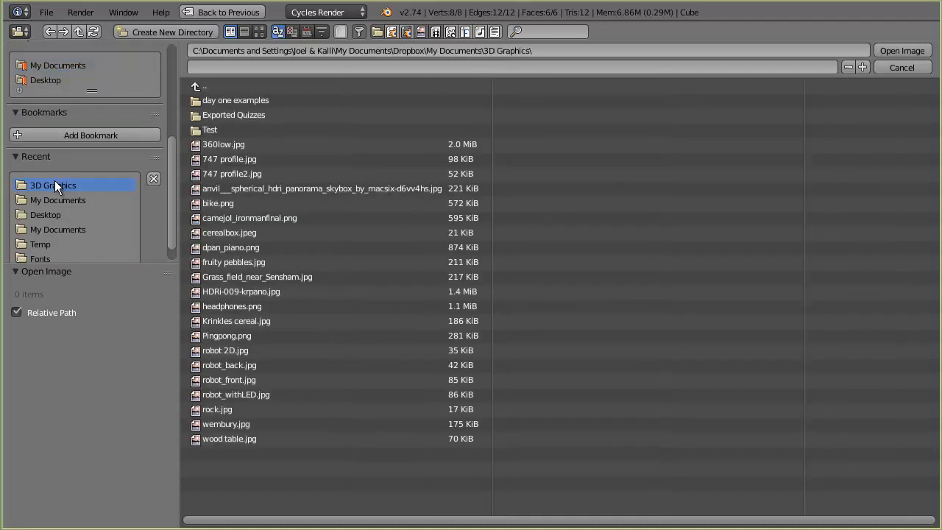
pyautogui.click(258, 31)
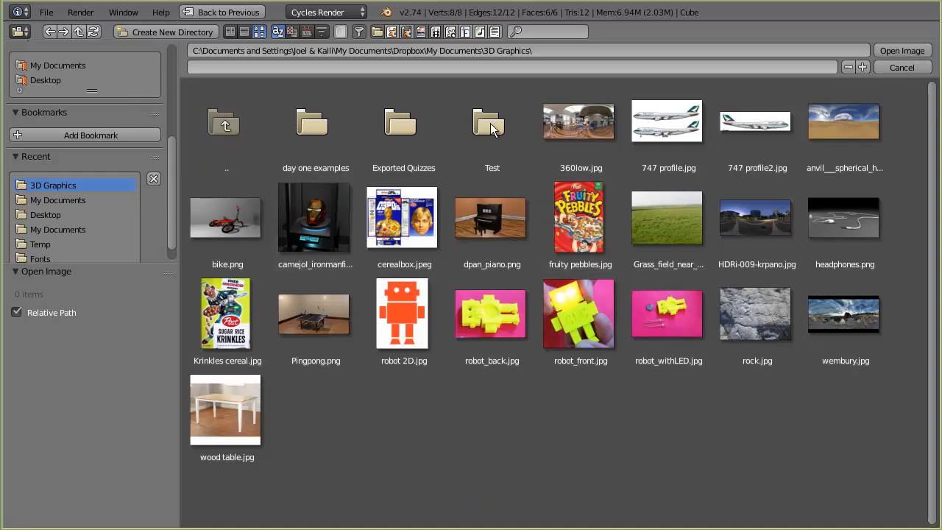
pyautogui.click(668, 221)
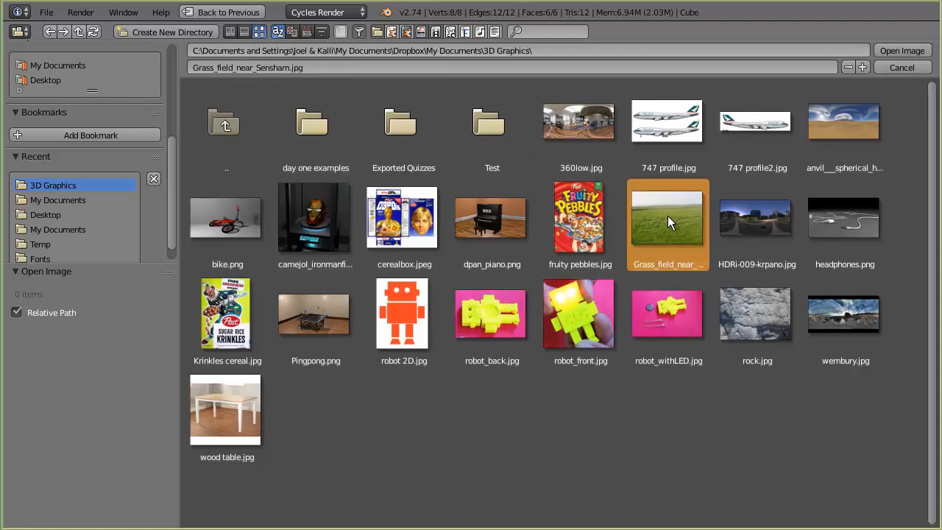
pyautogui.doubleClick(667, 216)
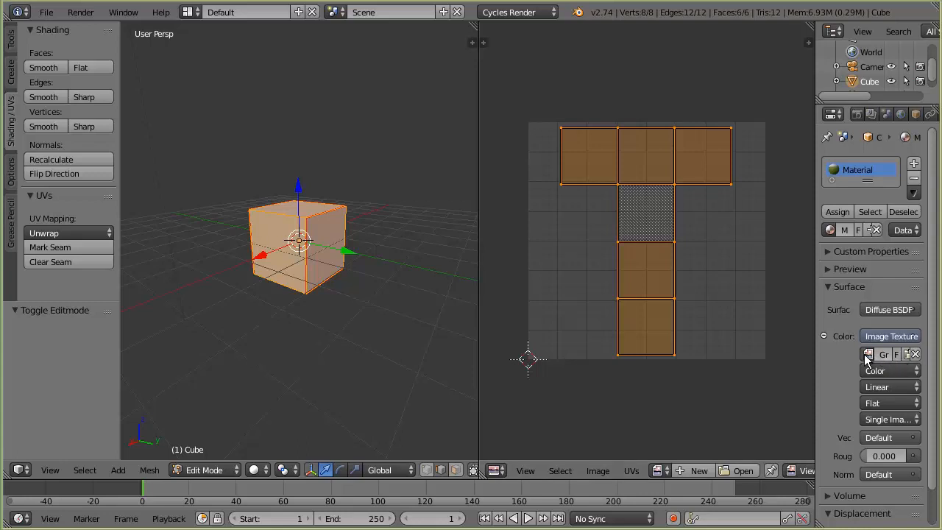
# Display Grass_field_near_Sensham.jpg behind the cube's UV layout in the UV editor.
pyautogui.moveTo(814, 355); pyautogui.dragTo(652, 354)
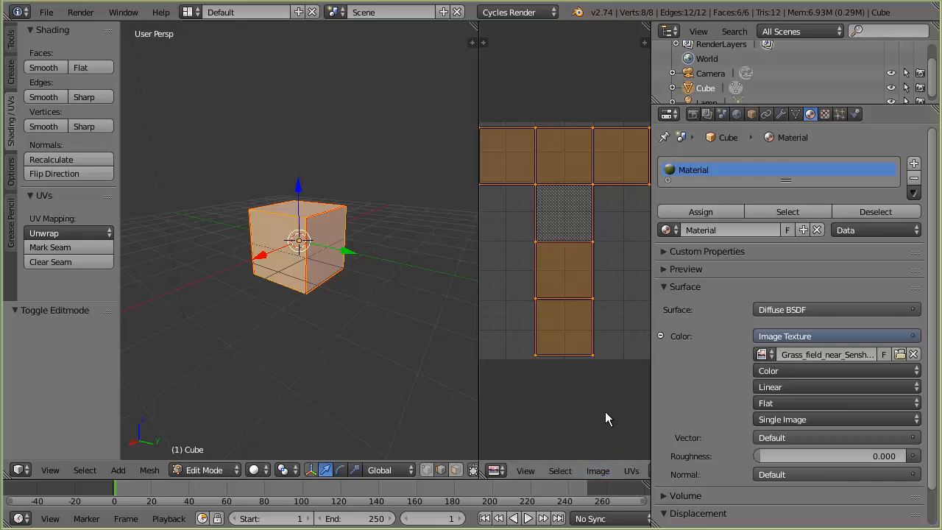
pyautogui.moveTo(650, 414); pyautogui.dragTo(777, 412)
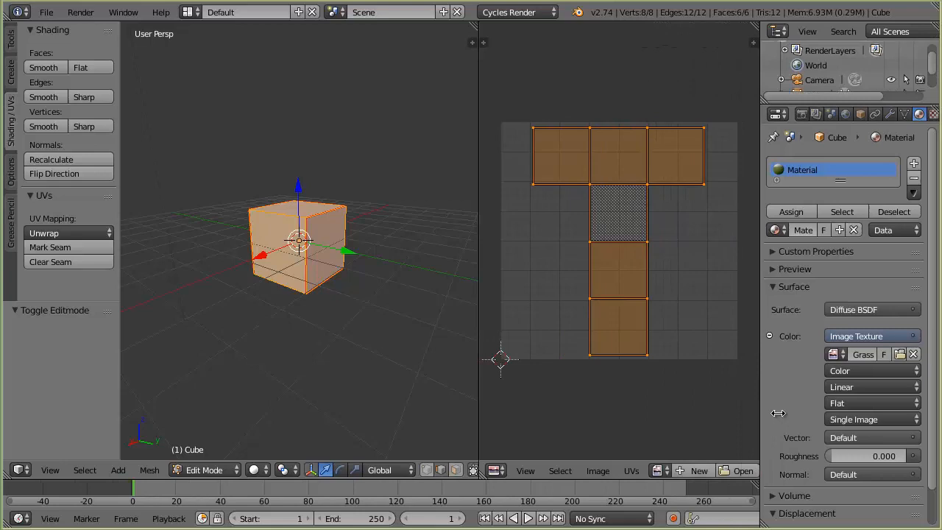
pyautogui.click(659, 471)
pyautogui.click(703, 313)
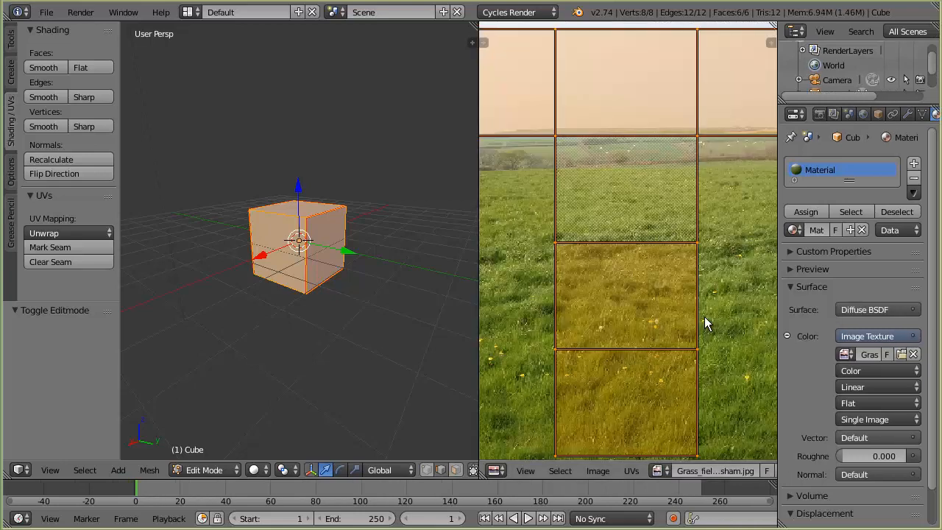
pyautogui.press('Home')
pyautogui.scroll(2, 623, 261)
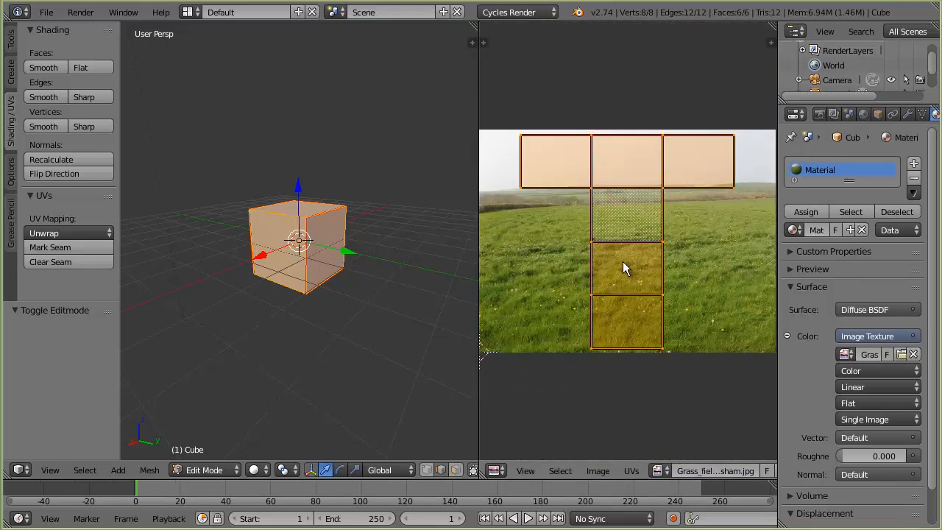
pyautogui.scroll(-1, 614, 251)
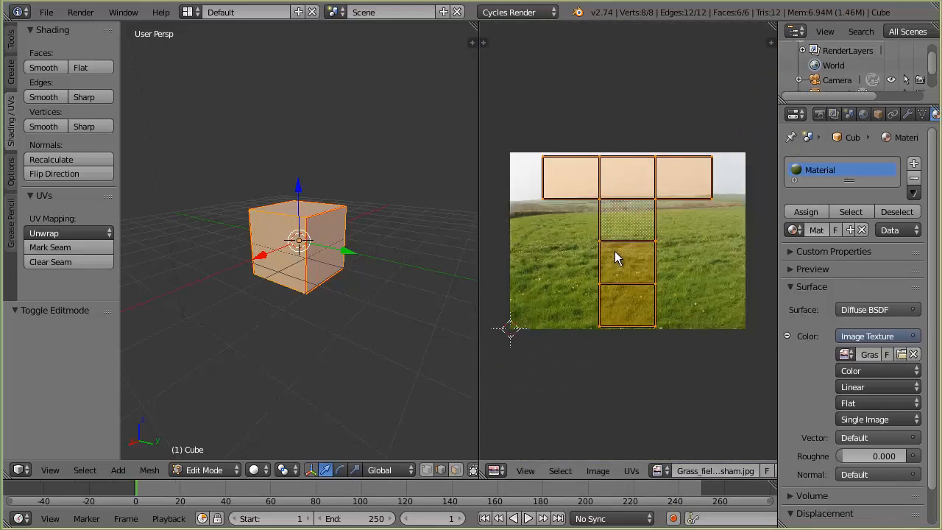
# Set the 3D view's shading to Material and check the image mapping on the cube's faces.
pyautogui.click(254, 469)
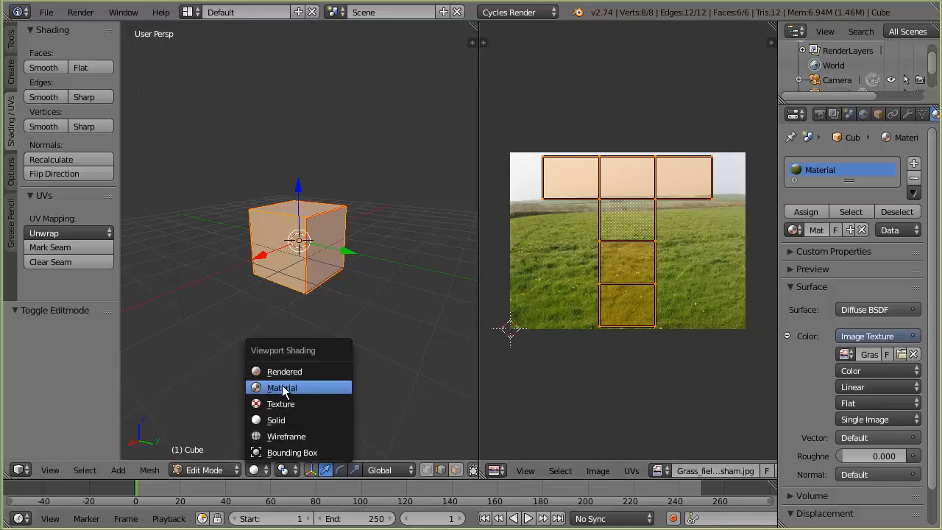
pyautogui.click(283, 388)
pyautogui.moveTo(294, 301)
pyautogui.mouseDown(button='middle')
pyautogui.moveTo(410, 316)
pyautogui.moveTo(319, 304)
pyautogui.moveTo(439, 269)
pyautogui.moveTo(380, 276)
pyautogui.moveTo(412, 287)
pyautogui.mouseUp(button='middle')
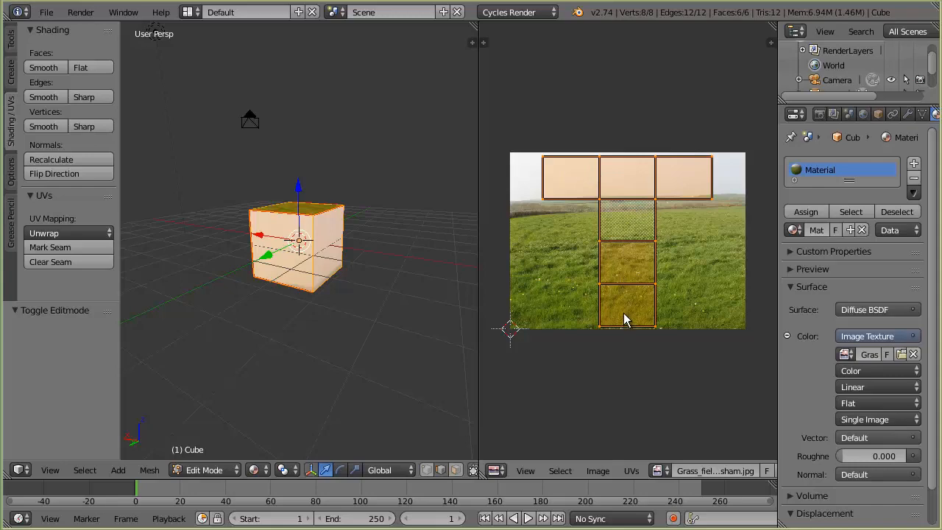
pyautogui.moveTo(343, 309); pyautogui.dragTo(358, 296, button='middle')
pyautogui.scroll(4, 325, 279)
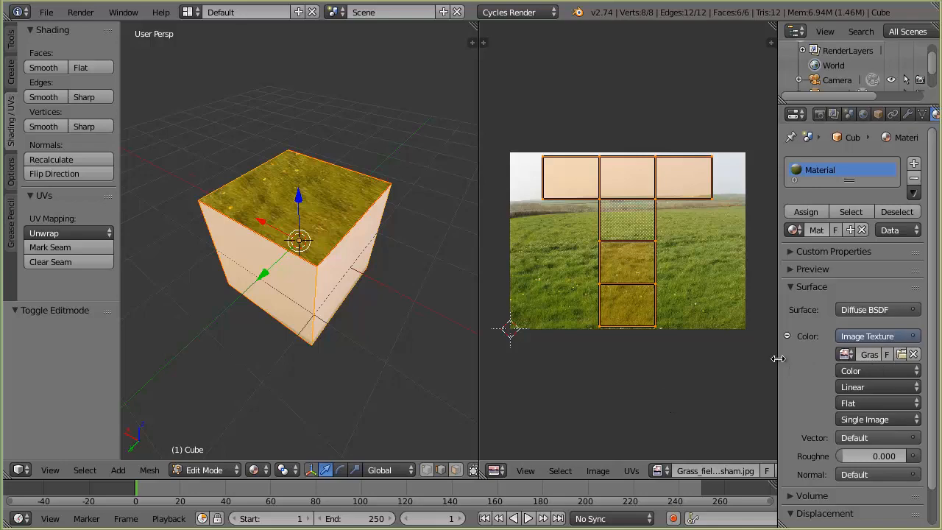
# Replace the material's texture image with cerealbox.jpeg from the 3D Graphics folder.
pyautogui.moveTo(778, 358); pyautogui.dragTo(741, 359)
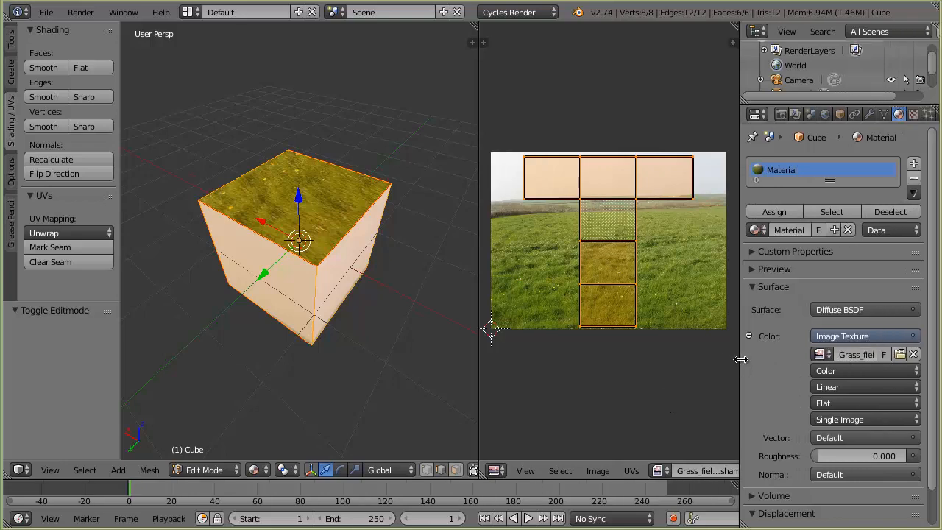
pyautogui.click(899, 354)
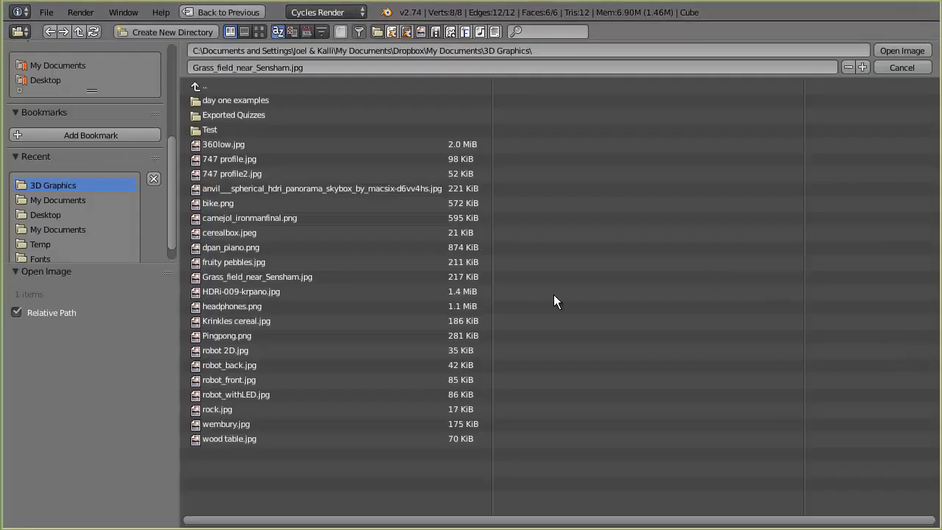
pyautogui.click(258, 31)
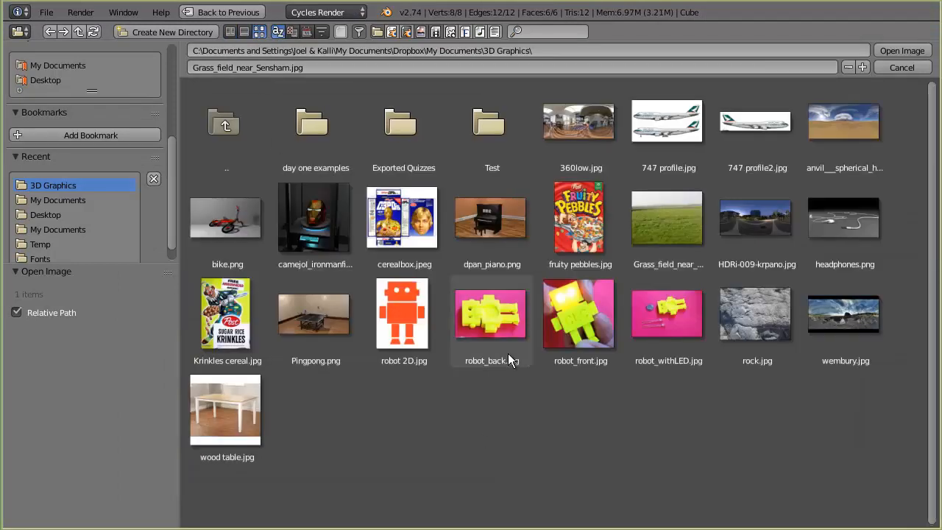
pyautogui.click(410, 223)
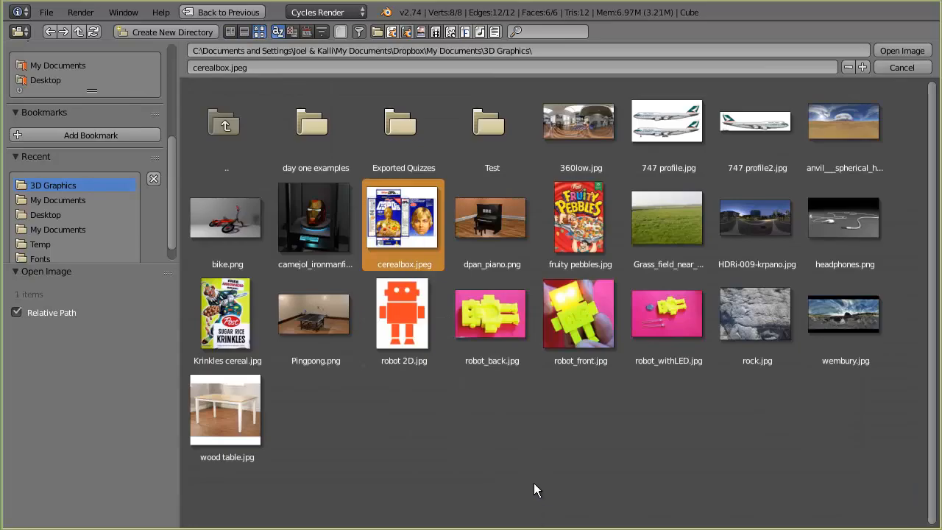
pyautogui.press('Return')
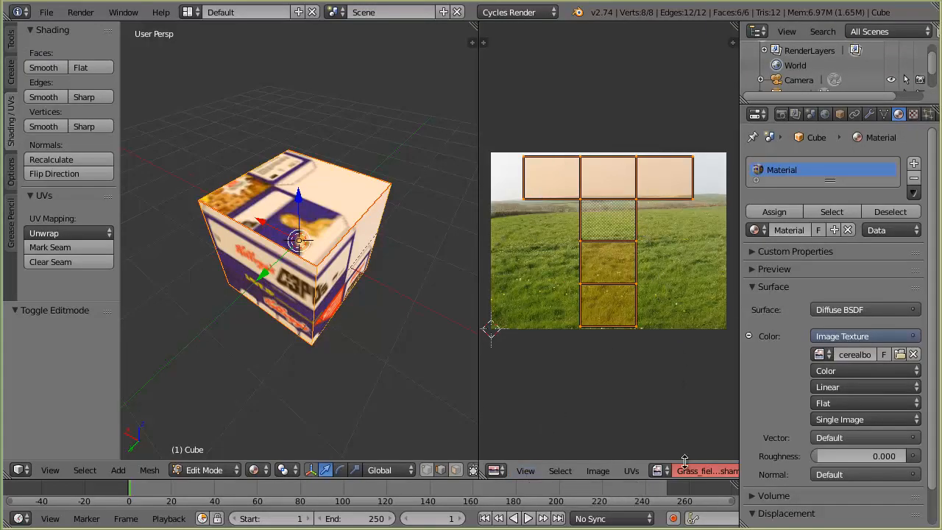
# Display cerealbox.jpeg behind the cube's UV layout in the UV editor.
pyautogui.click(661, 471)
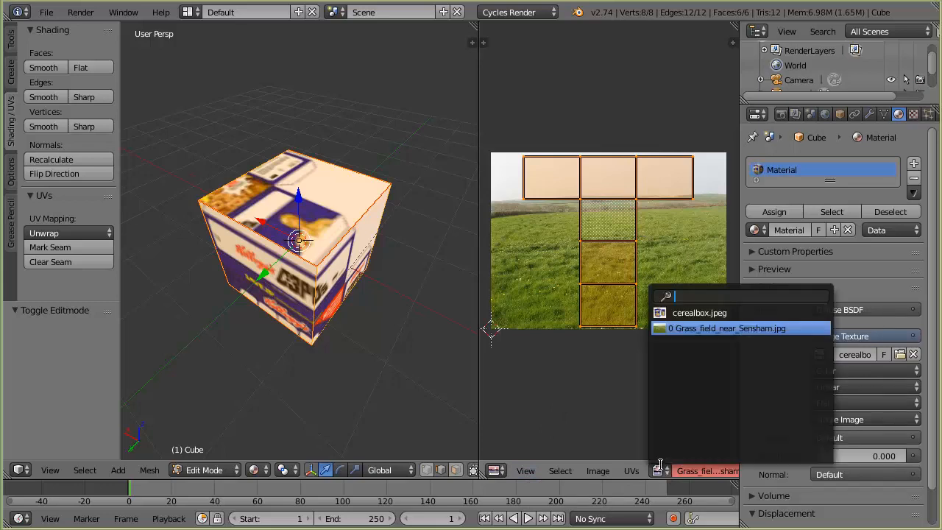
pyautogui.click(700, 318)
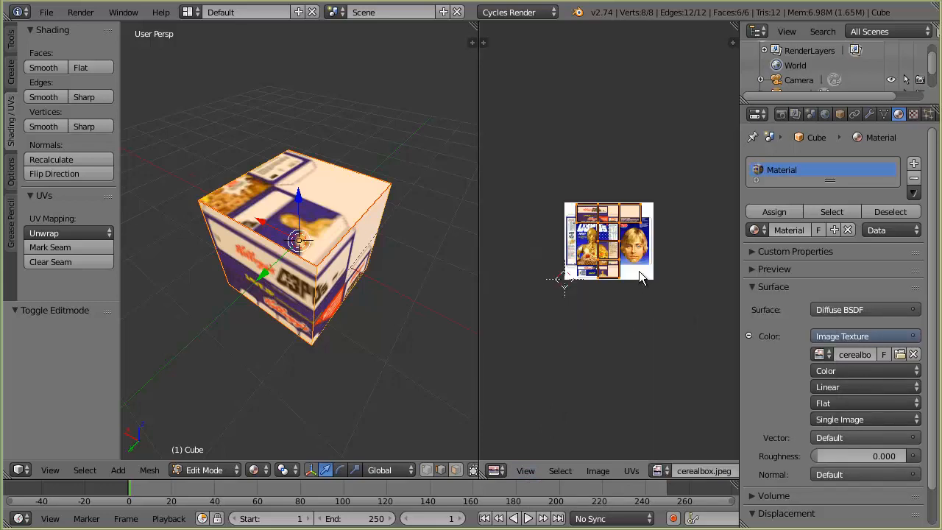
pyautogui.scroll(3, 646, 296)
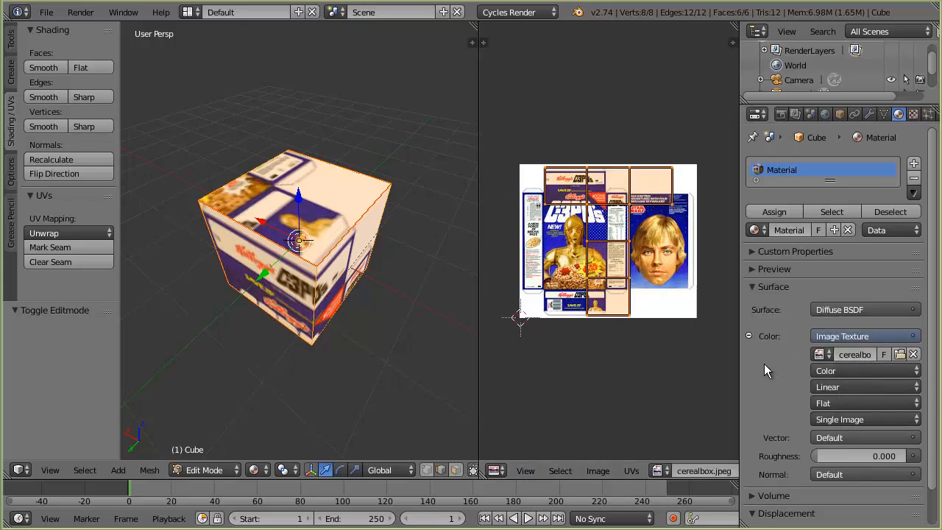
# Inspect the cereal box texture on the cube's sides, widen the UV editor, and switch to Object Mode.
pyautogui.moveTo(242, 301); pyautogui.dragTo(276, 162, button='middle')
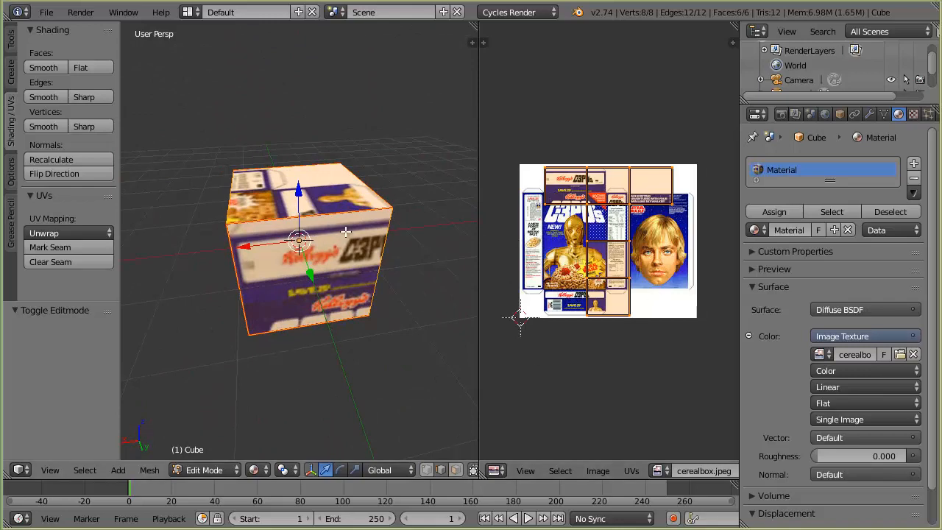
pyautogui.moveTo(249, 255); pyautogui.dragTo(308, 280, button='middle')
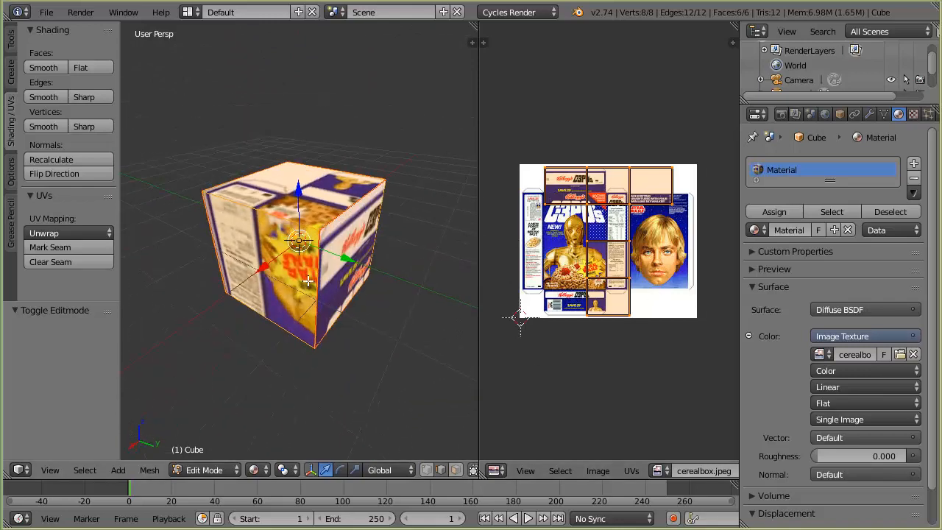
pyautogui.scroll(2, 663, 230)
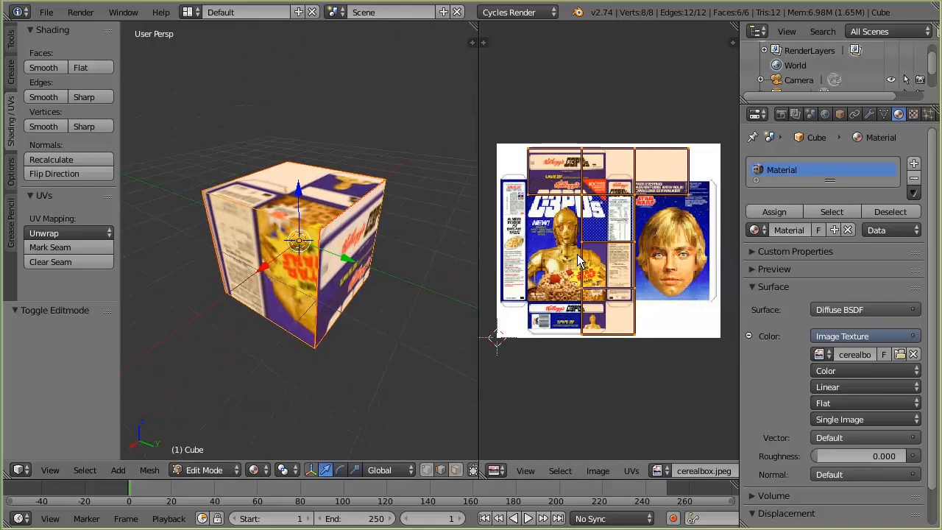
pyautogui.moveTo(742, 232); pyautogui.dragTo(802, 237)
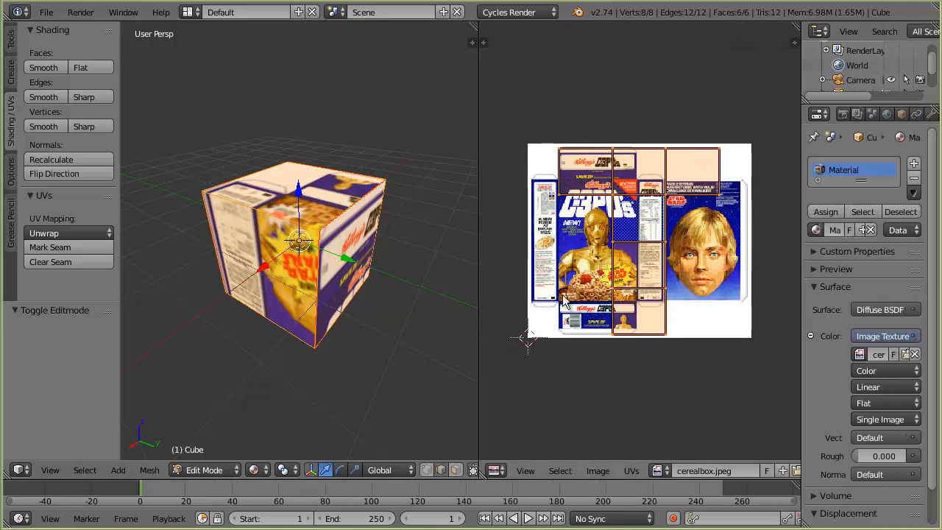
pyautogui.scroll(1, 245, 249)
pyautogui.scroll(-1, 304, 225)
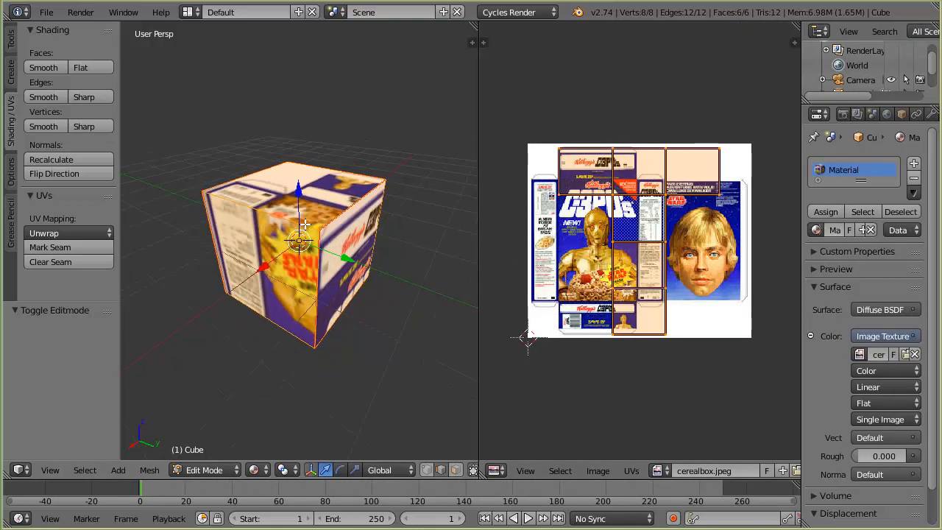
pyautogui.press('Tab')
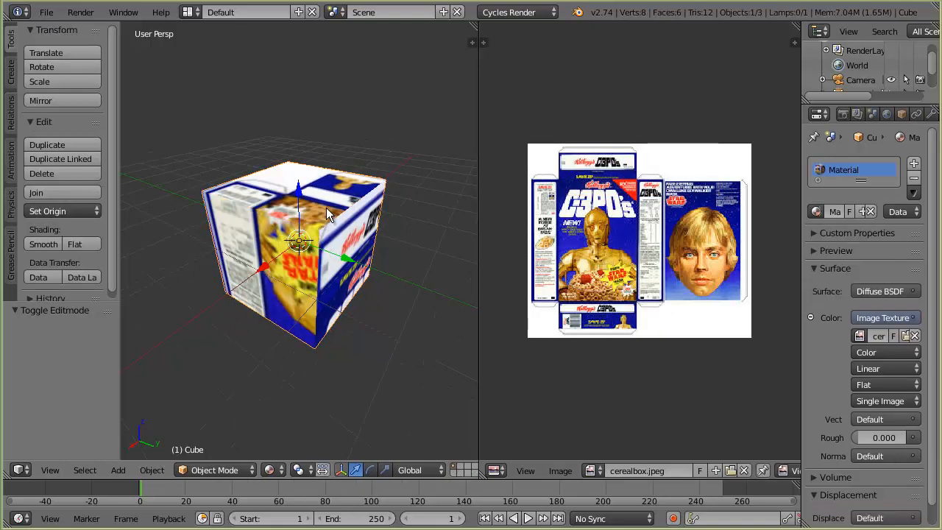
# Scale the cube along the global Z axis by about 1.566 to make it taller.
pyautogui.press('s')
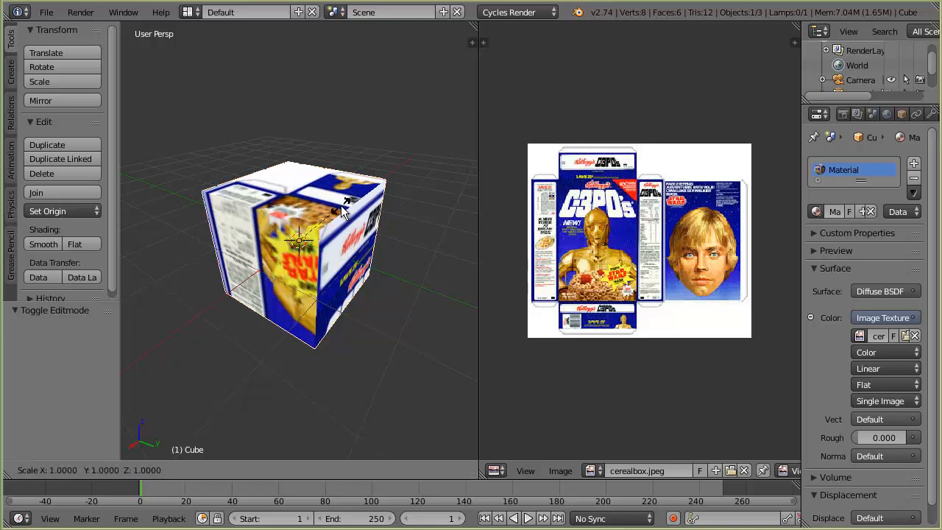
pyautogui.press('z')
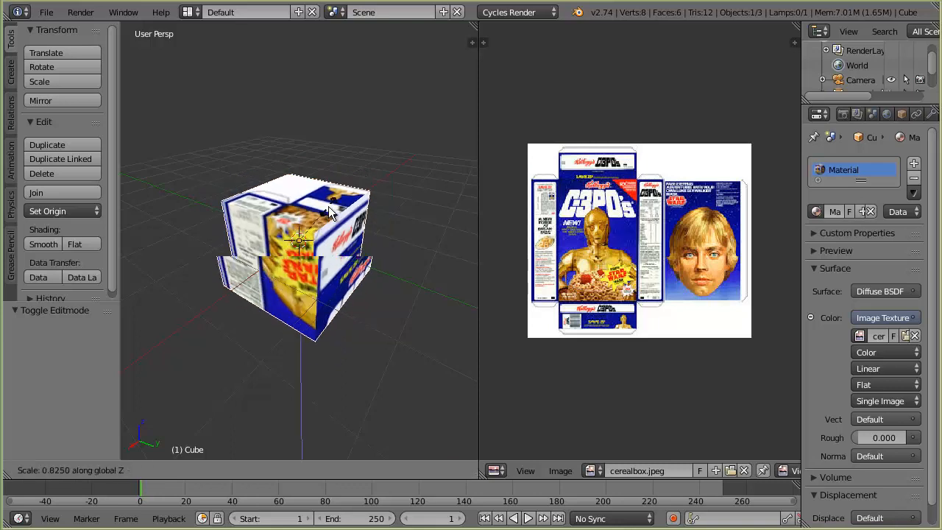
pyautogui.click(321, 160)
# Scale the cube along the global X axis by about 0.268 to give it a thin cereal box shape.
pyautogui.scroll(-4, 361, 242)
pyautogui.moveTo(361, 242); pyautogui.dragTo(244, 201, button='middle')
pyautogui.moveTo(340, 276); pyautogui.dragTo(399, 280, button='middle')
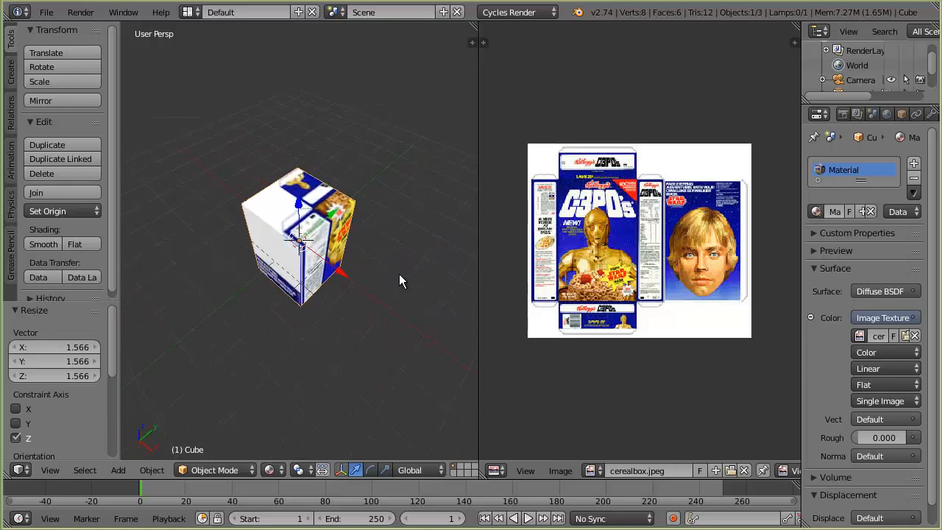
pyautogui.press('s')
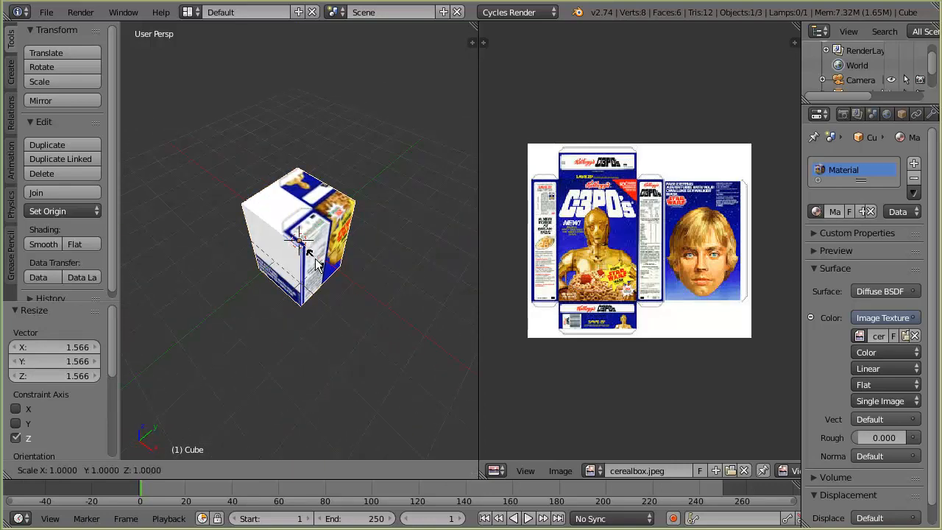
pyautogui.press('x')
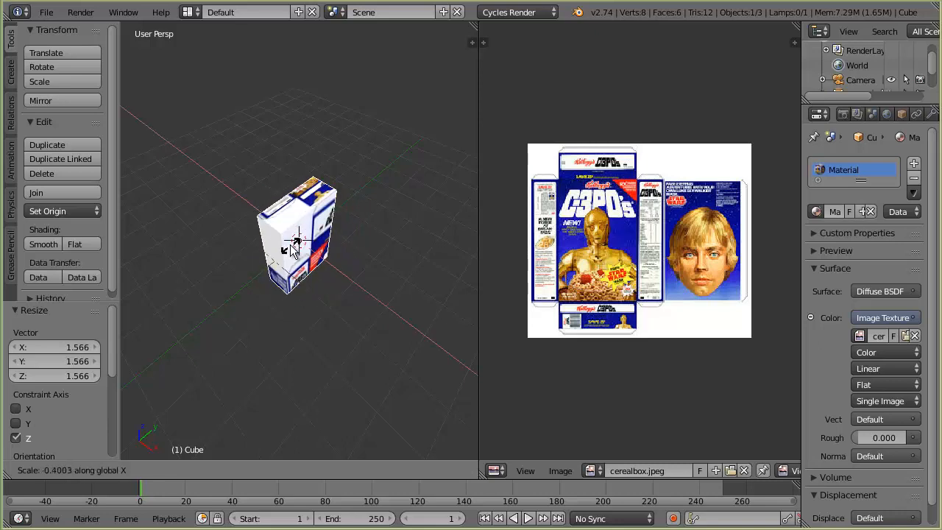
pyautogui.click(304, 248)
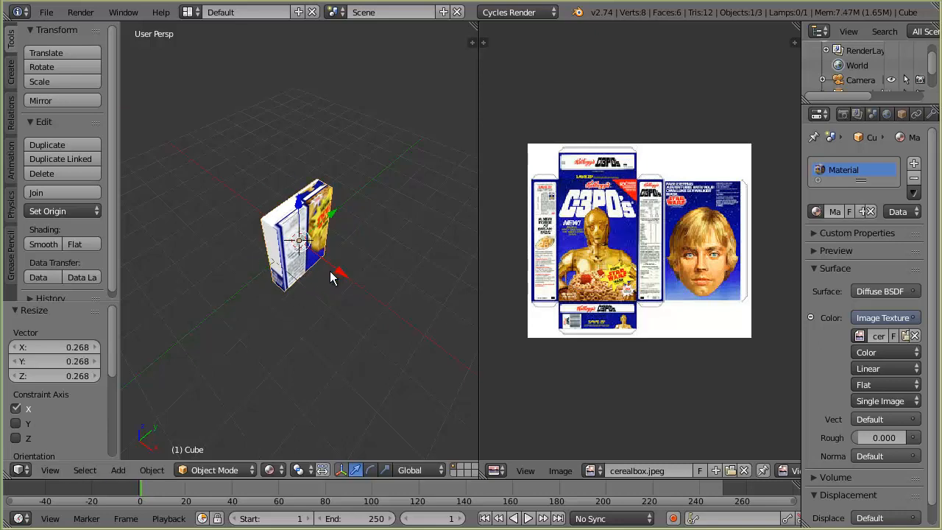
# Reduce the box's height by scaling it along the global Z axis by about 0.822.
pyautogui.moveTo(330, 271); pyautogui.dragTo(313, 226, button='middle')
pyautogui.press('s')
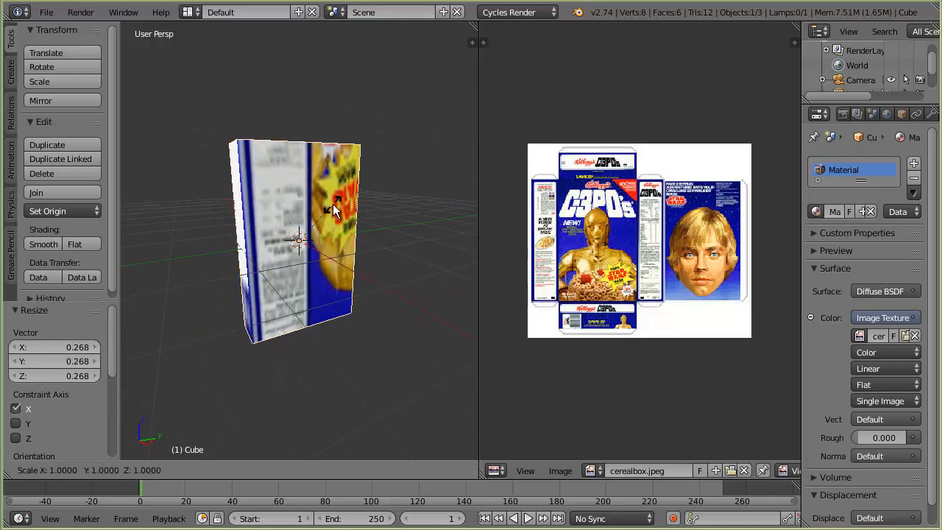
pyautogui.press('z')
pyautogui.click(295, 274)
pyautogui.moveTo(295, 275)
pyautogui.mouseDown(button='middle')
pyautogui.moveTo(372, 288)
pyautogui.moveTo(276, 268)
pyautogui.moveTo(289, 265)
pyautogui.mouseUp(button='middle')
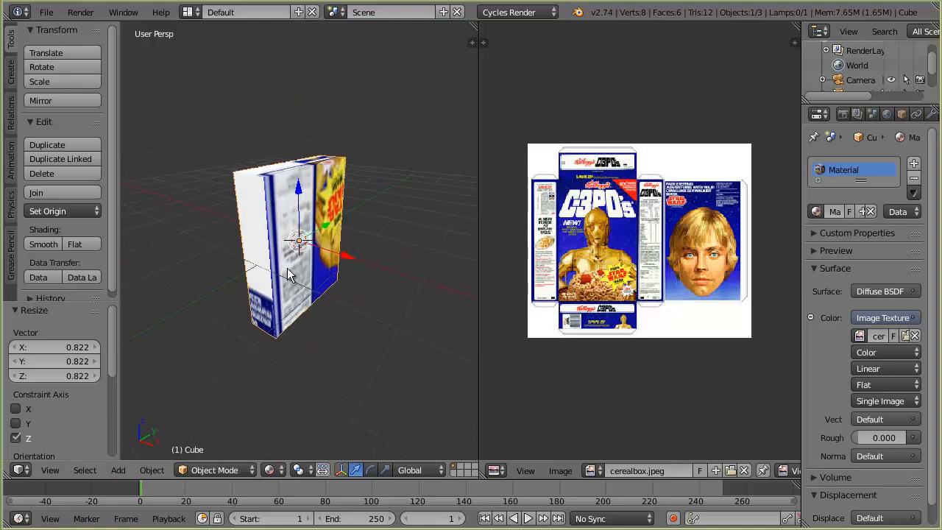
# In Edit Mode, try resetting the box's UV mapping and unwrapping it again, twice.
pyautogui.press('Tab')
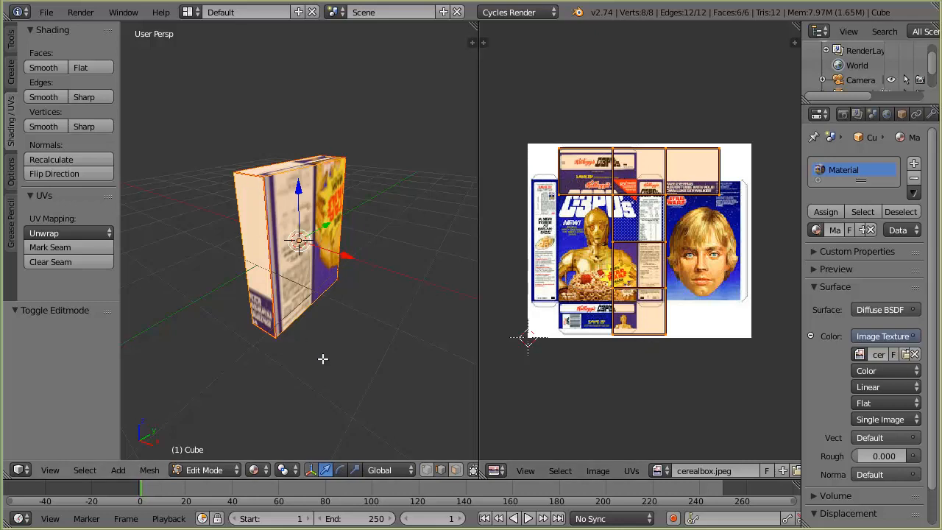
pyautogui.press('u')
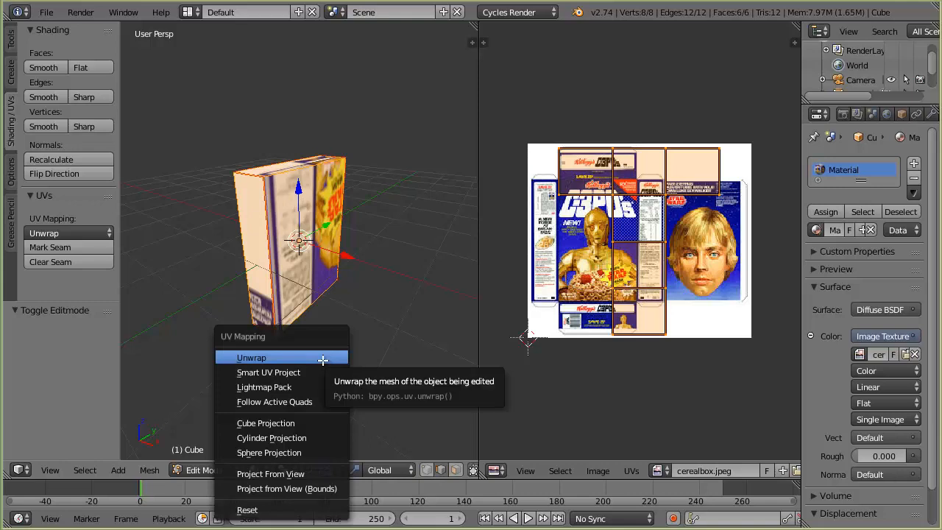
pyautogui.click(285, 511)
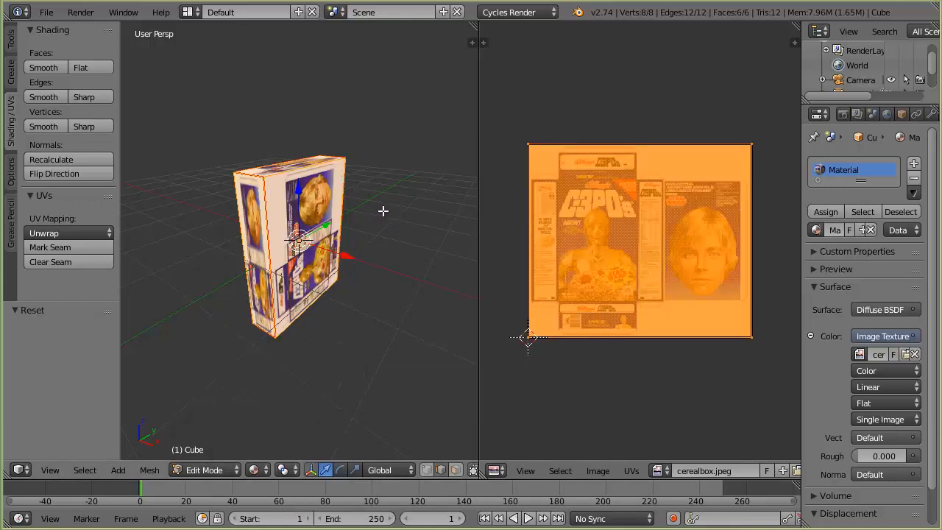
pyautogui.press('u')
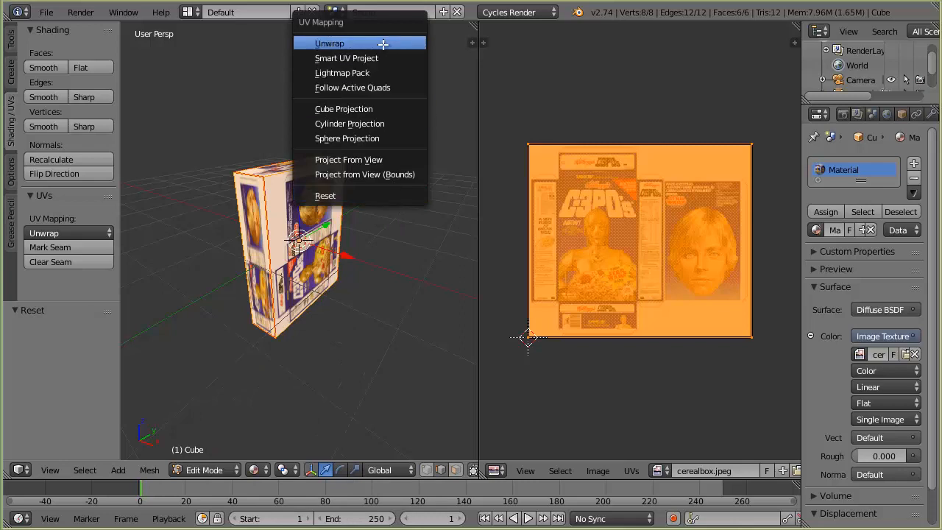
pyautogui.click(339, 41)
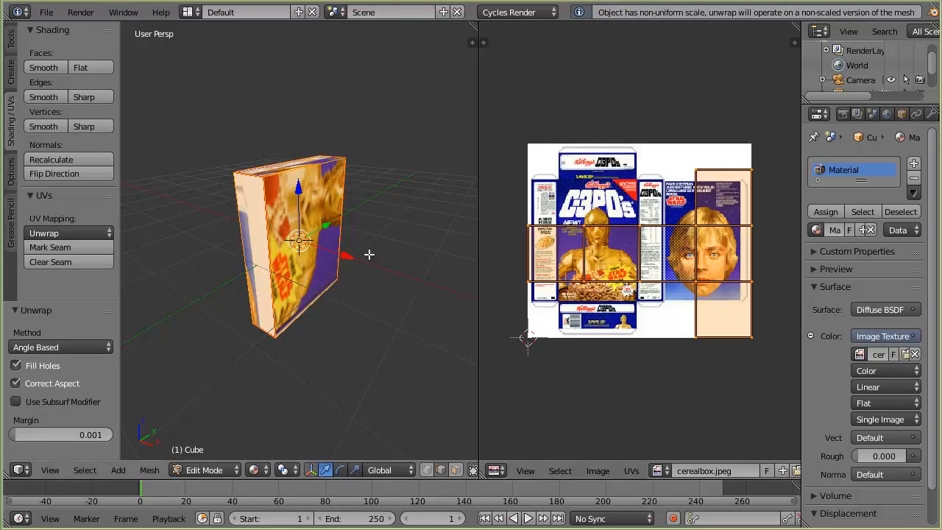
pyautogui.press('u')
pyautogui.click(359, 405)
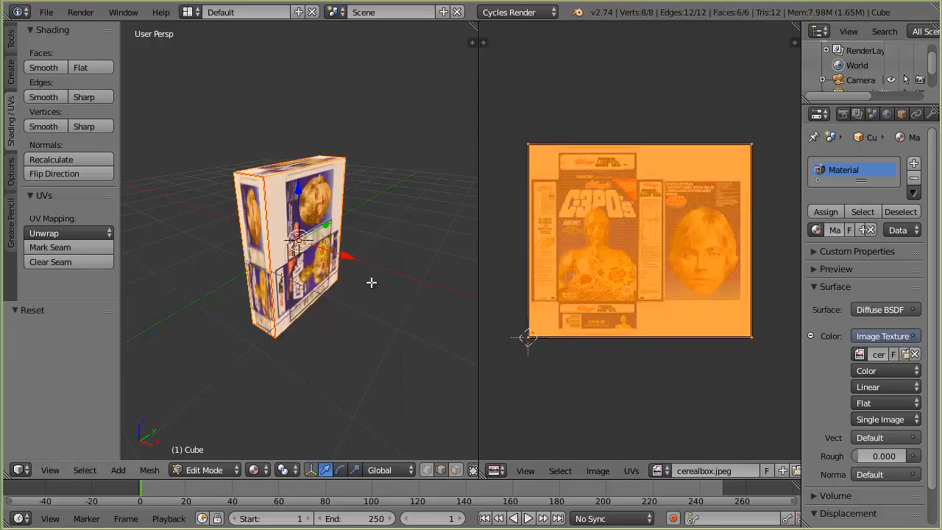
pyautogui.press('u')
pyautogui.click(340, 131)
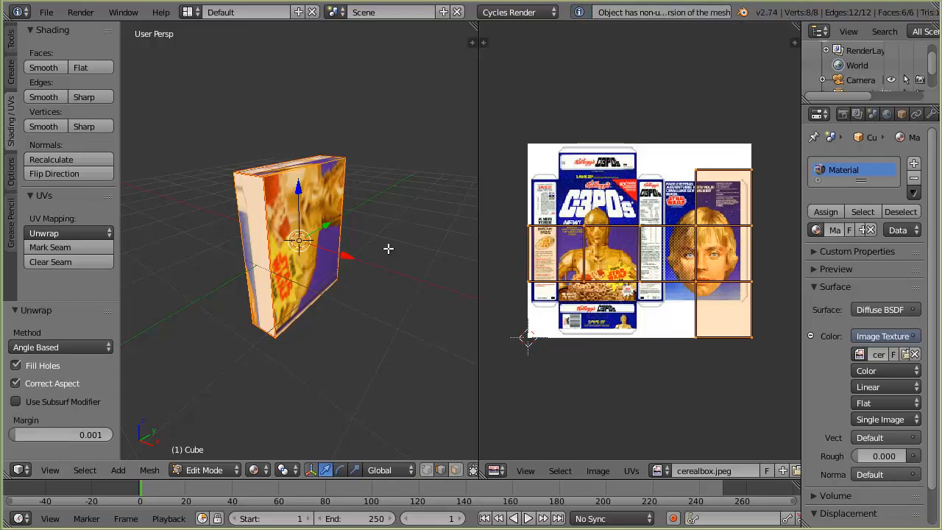
# Return to Object Mode and apply the box's rotation and scale.
pyautogui.press('Tab')
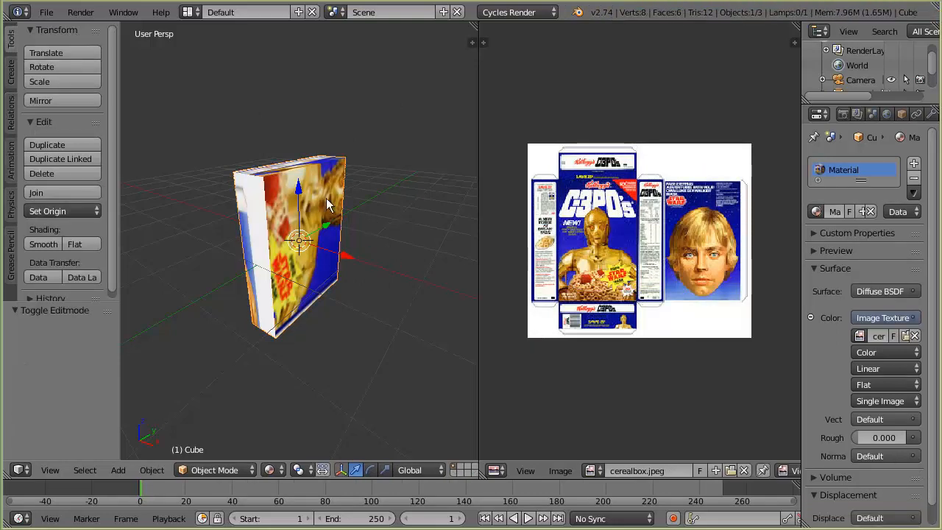
pyautogui.click(152, 469)
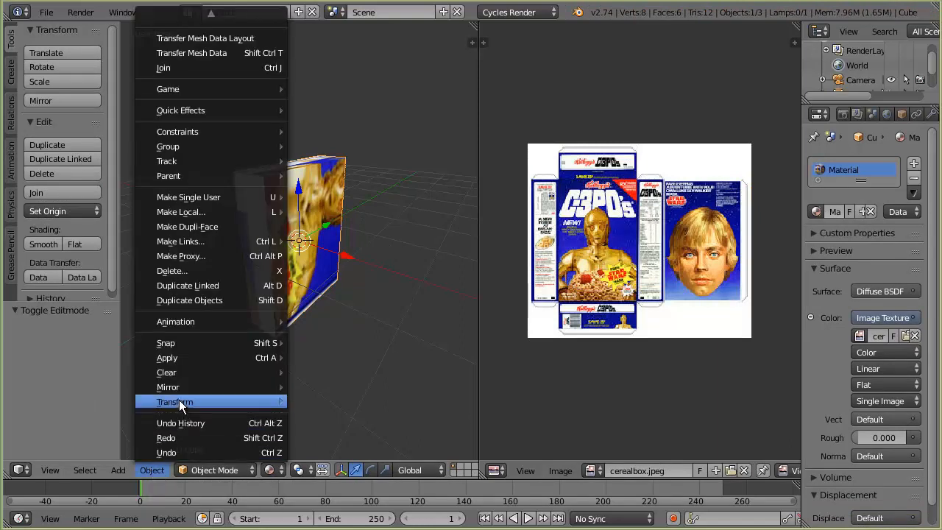
pyautogui.moveTo(183, 401)
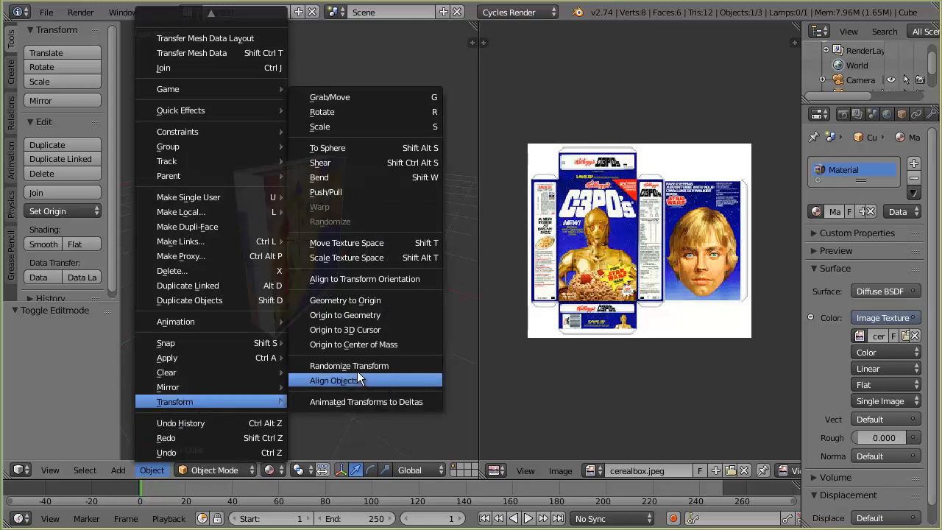
pyautogui.moveTo(184, 358)
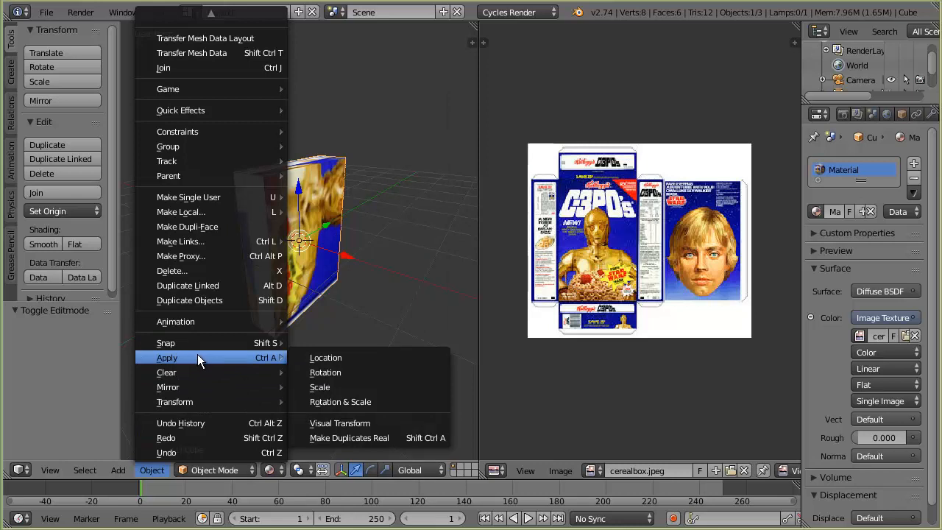
pyautogui.click(329, 401)
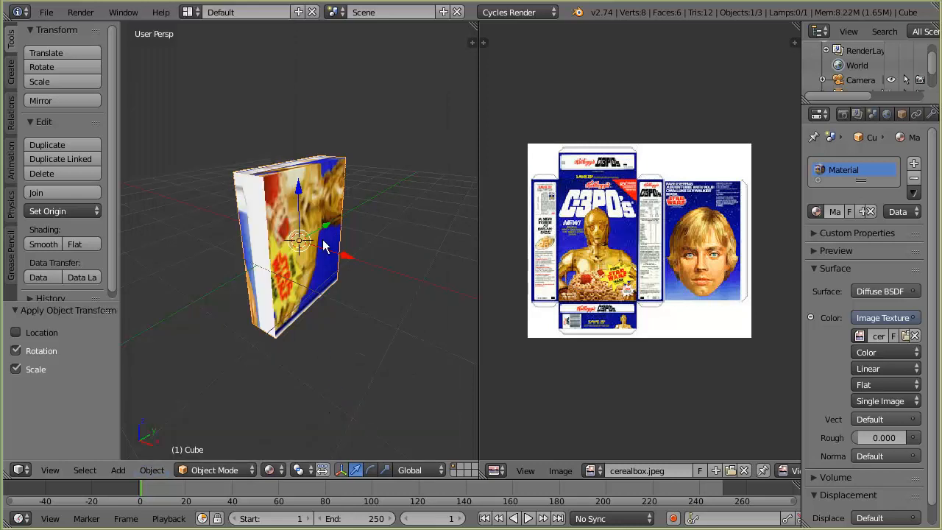
# Unwrap the whole box again in Edit Mode using its applied proportions.
pyautogui.press('Tab')
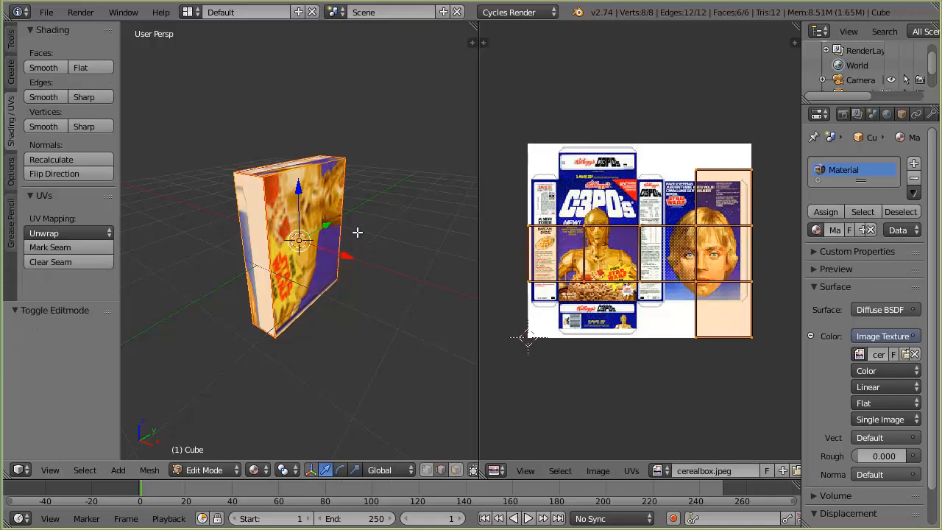
pyautogui.press('u')
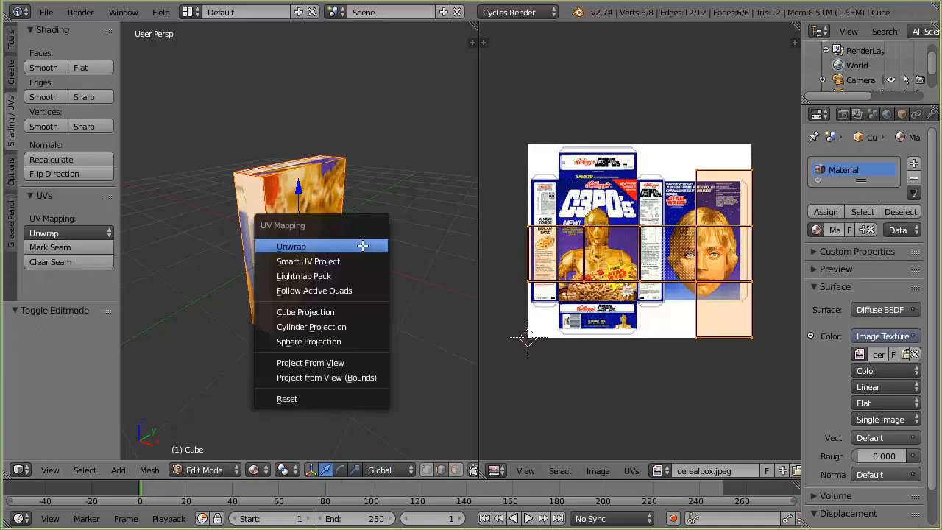
pyautogui.click(351, 246)
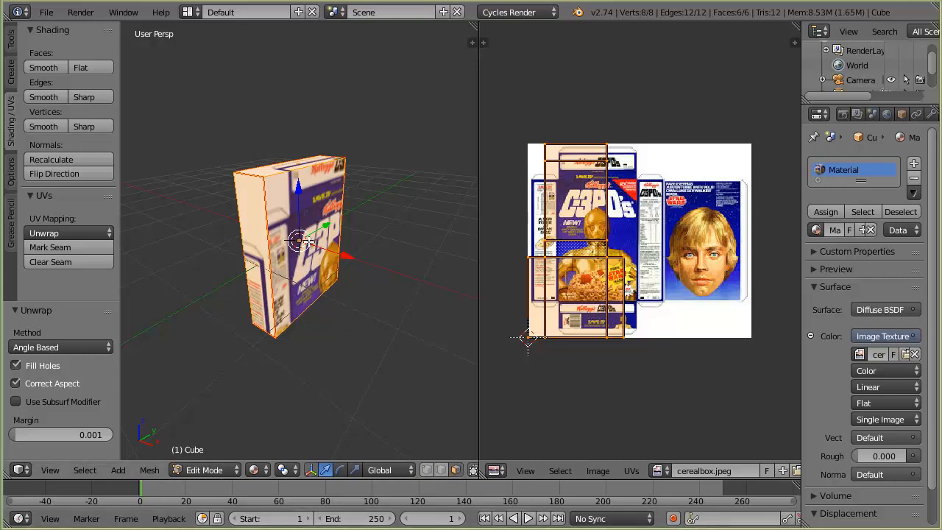
# Fit the large front face's UVs over the C3PO's front panel, repositioning them and scaling them by about 1.343.
pyautogui.rightClick(308, 242)
pyautogui.moveTo(365, 319); pyautogui.dragTo(295, 302, button='middle')
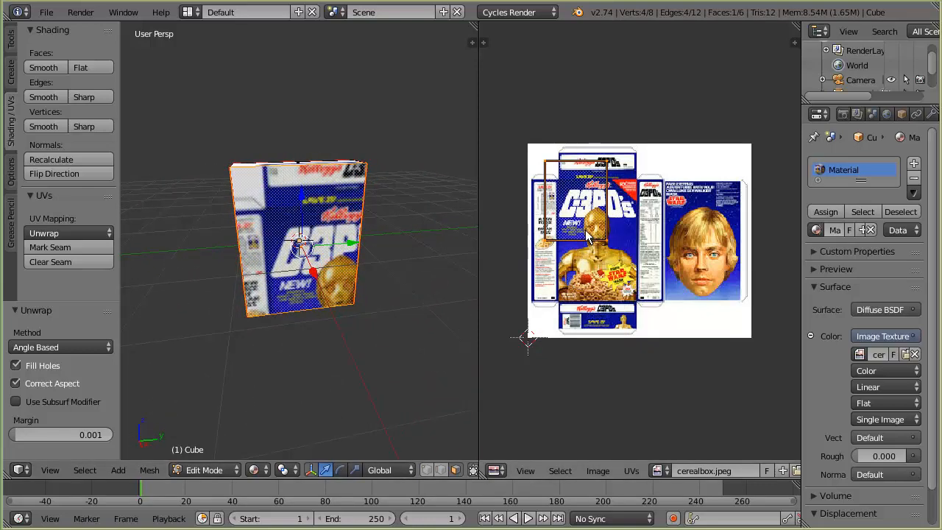
pyautogui.press('g')
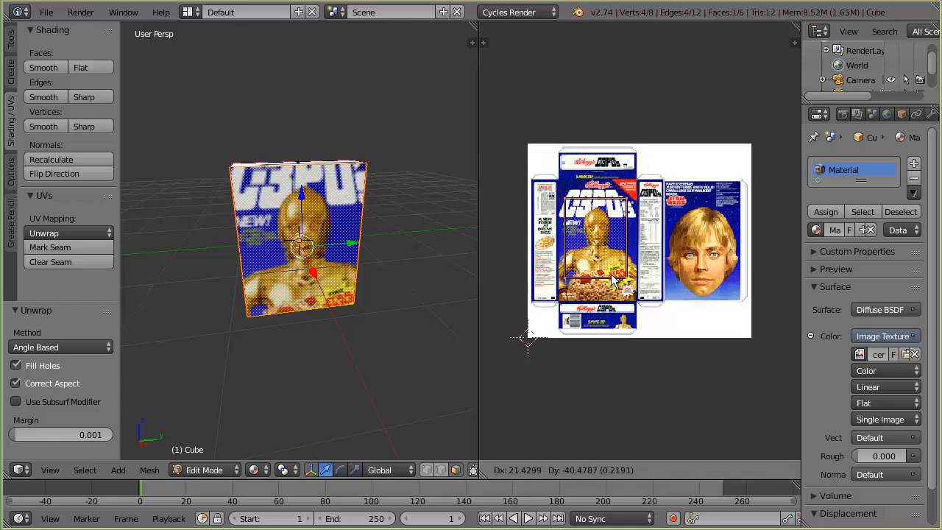
pyautogui.click(614, 280)
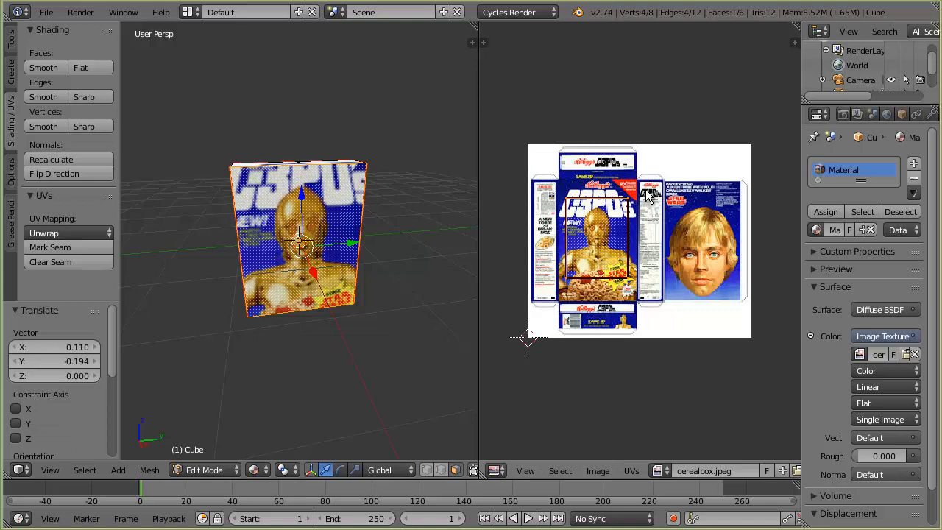
pyautogui.press('s')
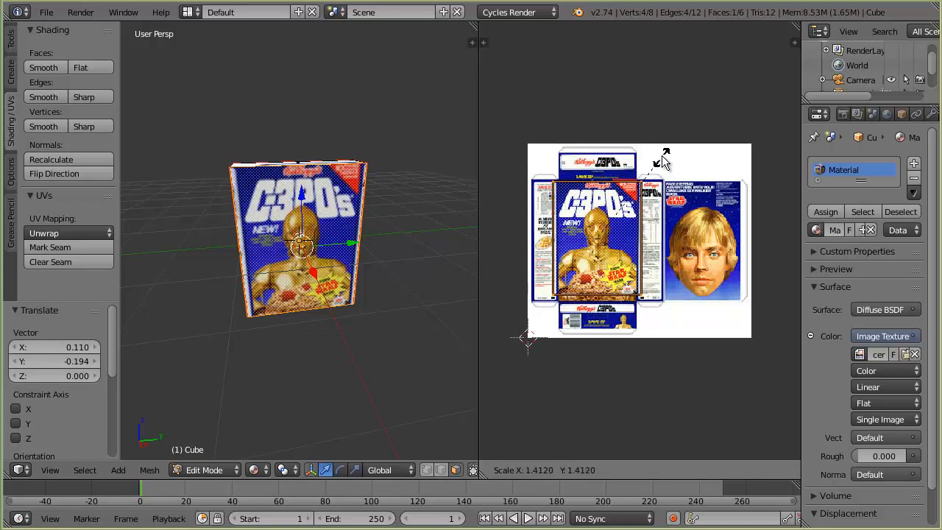
pyautogui.click(657, 177)
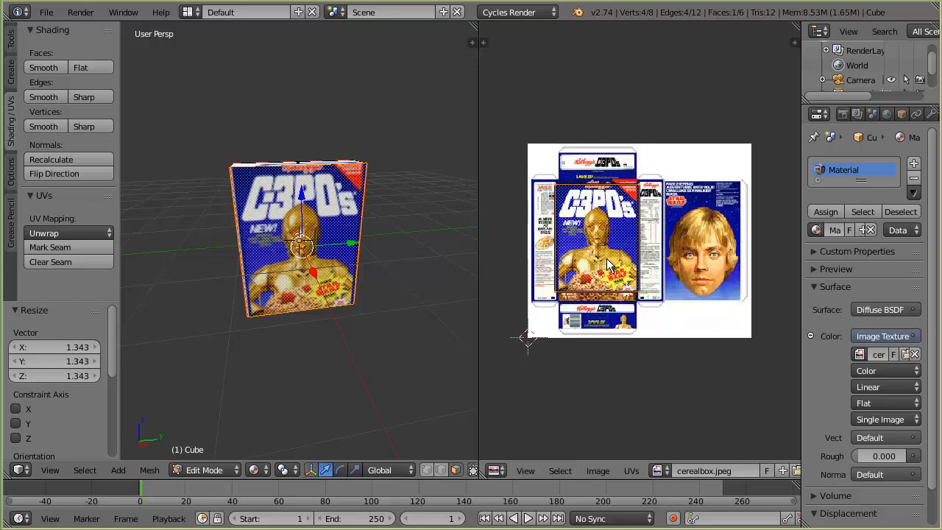
pyautogui.press('g')
pyautogui.click(608, 259)
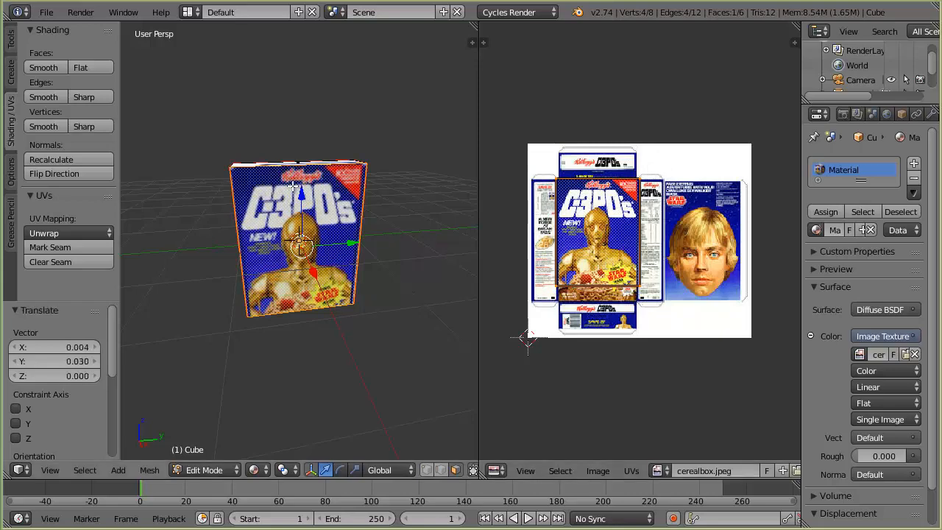
# Fit the narrow side face's UVs over the image's narrow panel beside the front, moving them and scaling by about 1.454.
pyautogui.moveTo(254, 211); pyautogui.dragTo(372, 256, button='middle')
pyautogui.rightClick(278, 234)
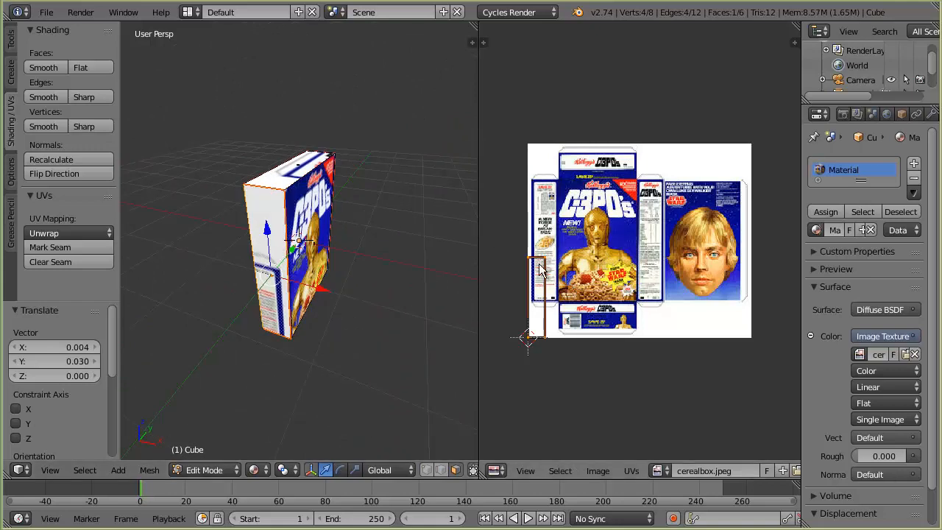
pyautogui.press('g')
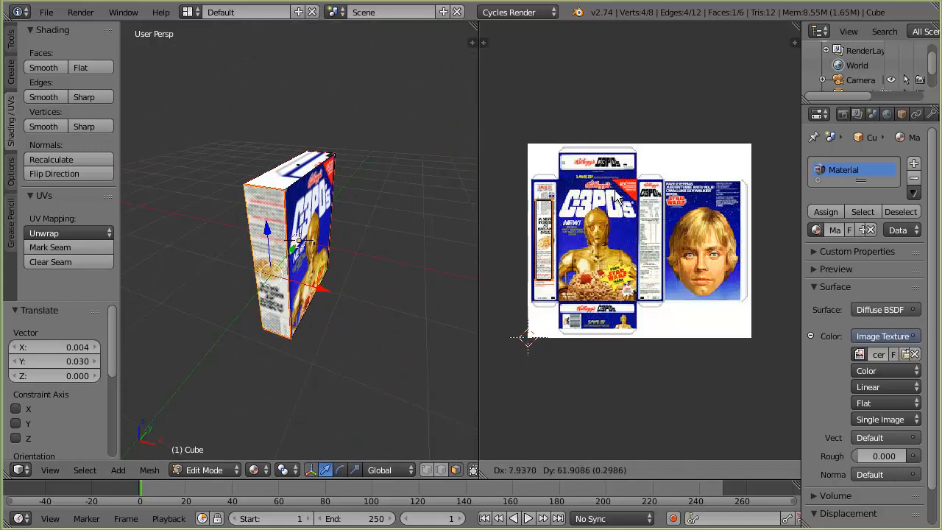
pyautogui.click(595, 259)
pyautogui.press('s')
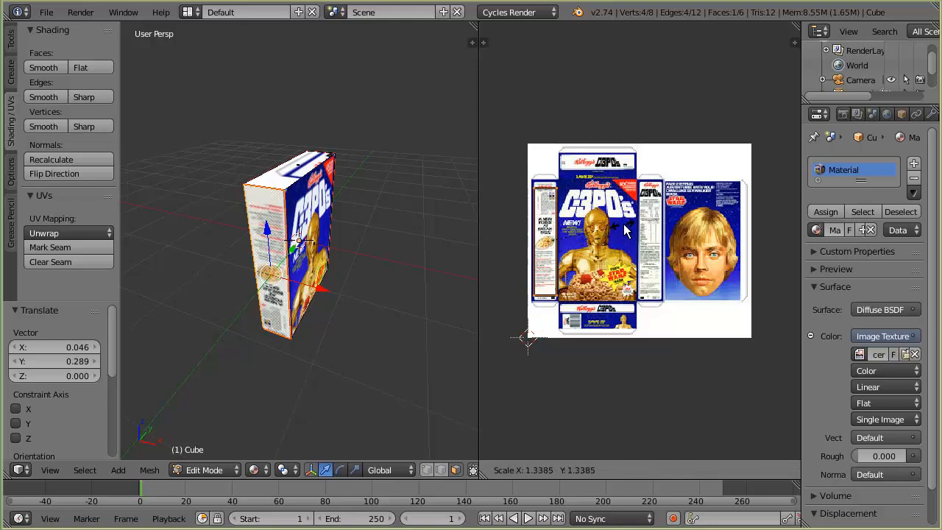
pyautogui.click(629, 225)
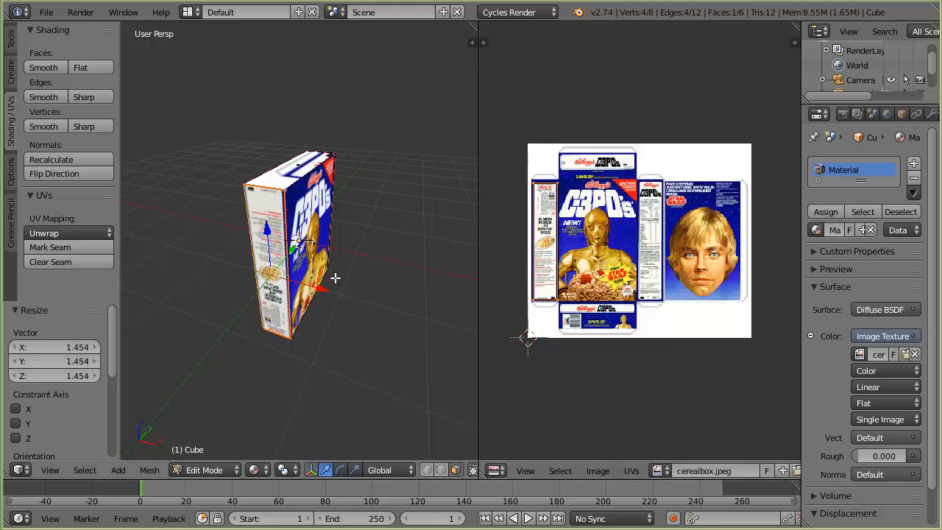
# Fit the top face's UVs over the image's top logo panel, moving them by about 0.110, -0.057 and scaling by about 1.220.
pyautogui.moveTo(335, 278); pyautogui.dragTo(373, 233, button='middle')
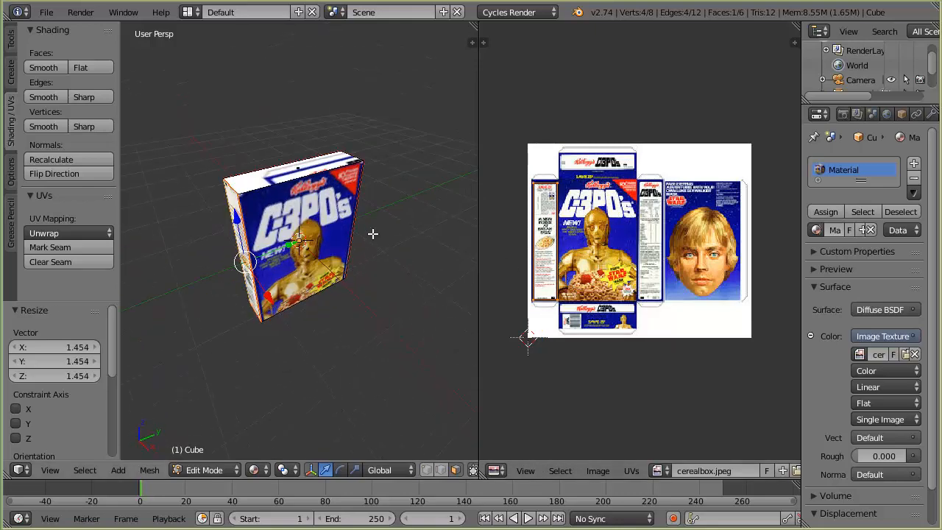
pyautogui.rightClick(287, 175)
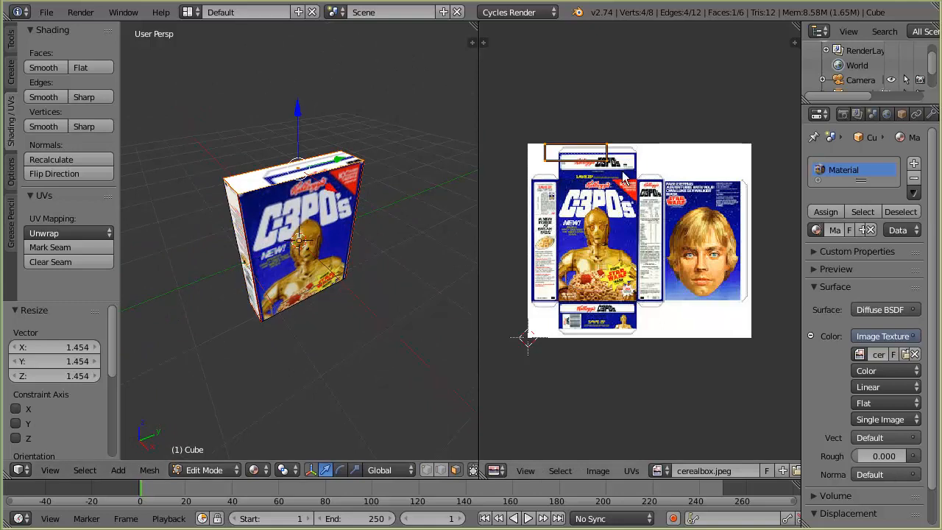
pyautogui.press('g')
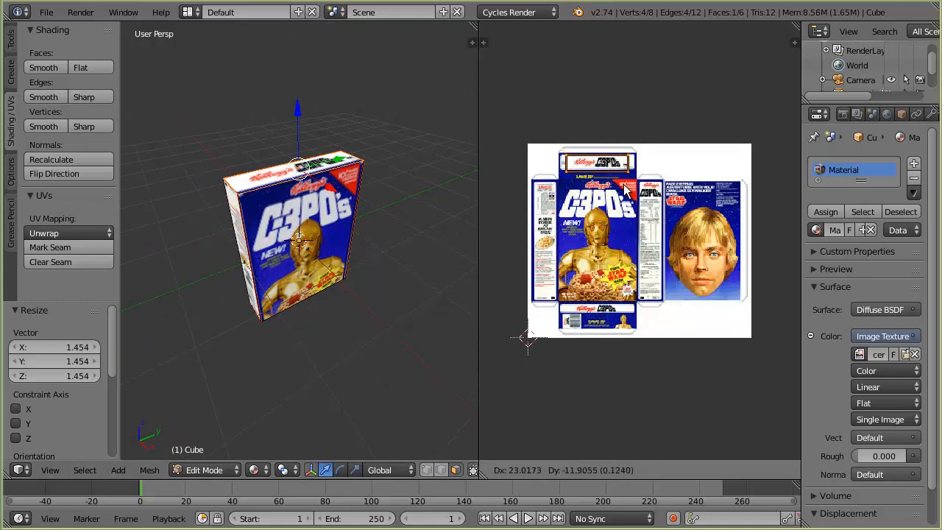
pyautogui.click(624, 189)
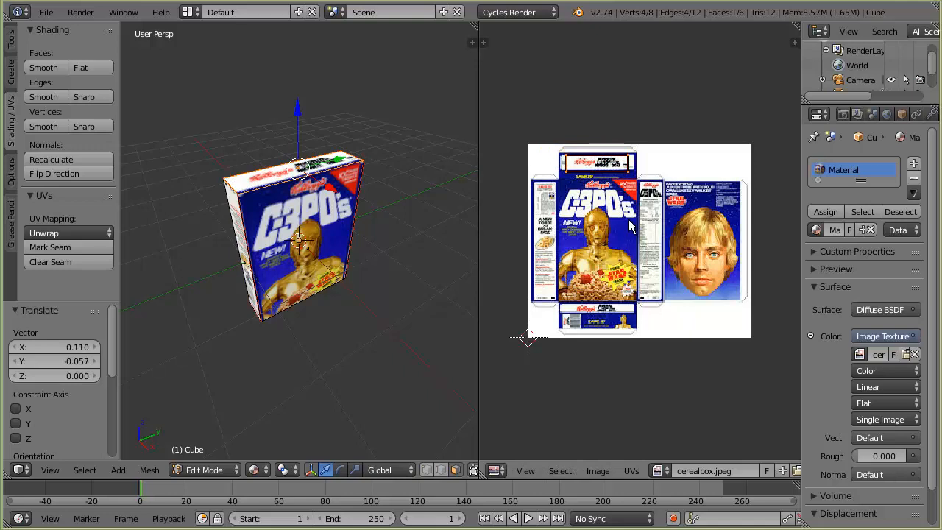
pyautogui.press('s')
pyautogui.click(675, 161)
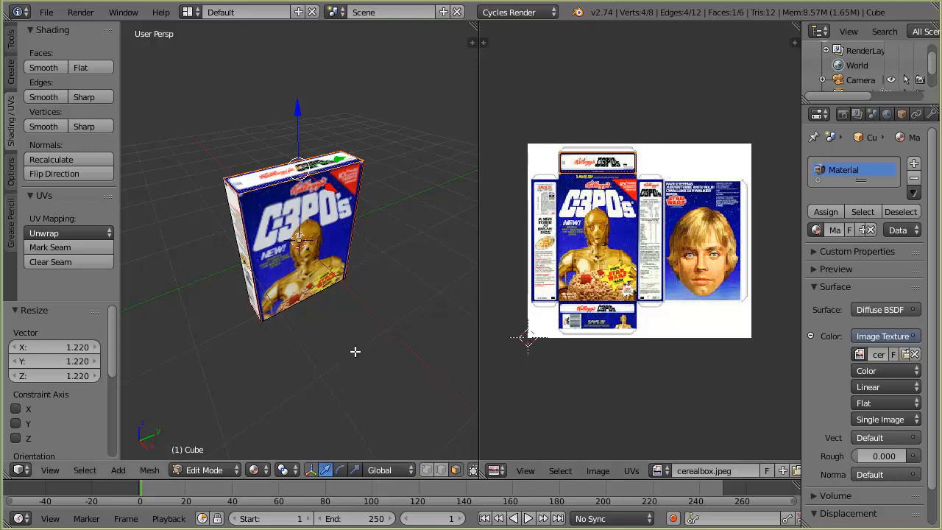
# Fit the large back face's UVs over the image's portrait panel, moving them by about 0.649, 0.281 and scaling by about 1.334.
pyautogui.moveTo(367, 318); pyautogui.dragTo(365, 268, button='middle')
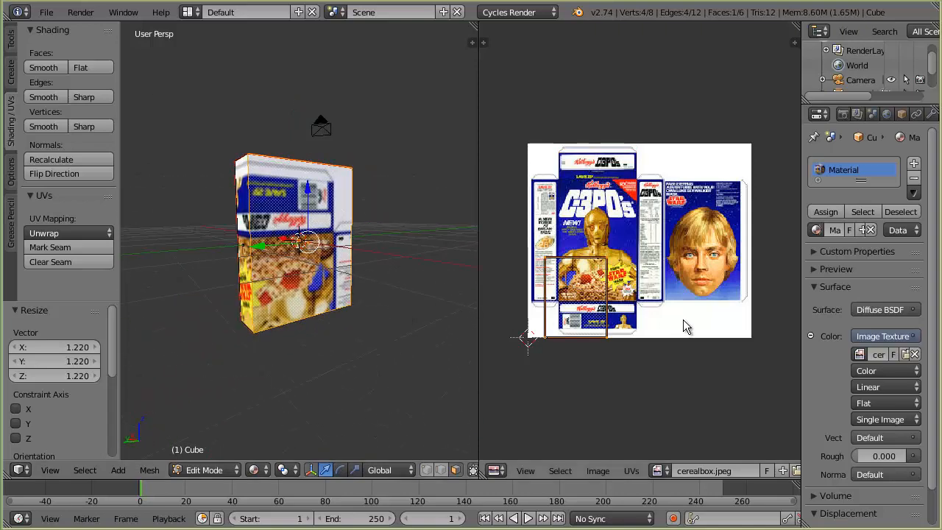
pyautogui.press('g')
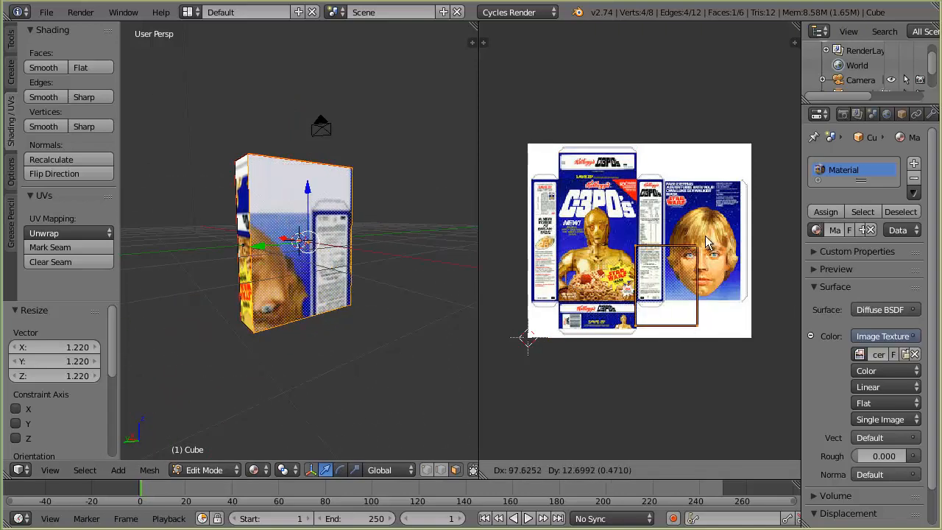
pyautogui.click(725, 247)
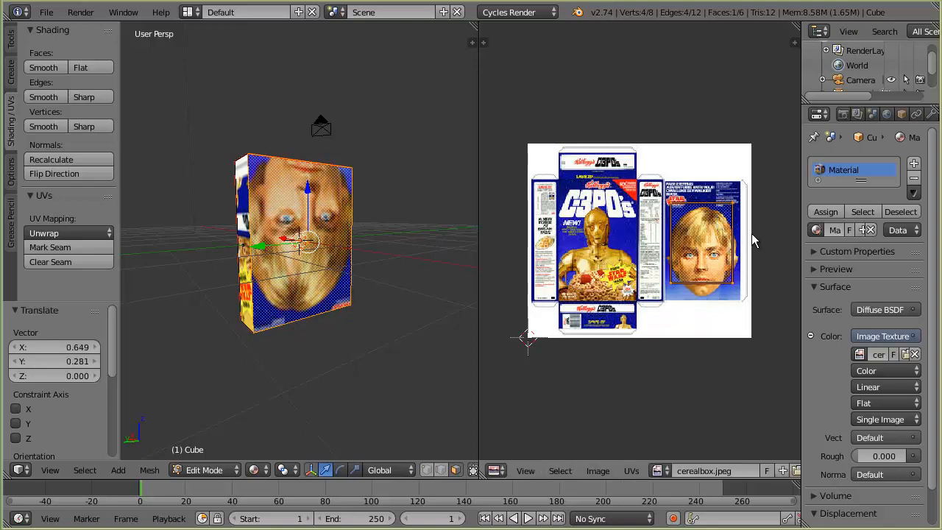
pyautogui.press('s')
pyautogui.click(745, 228)
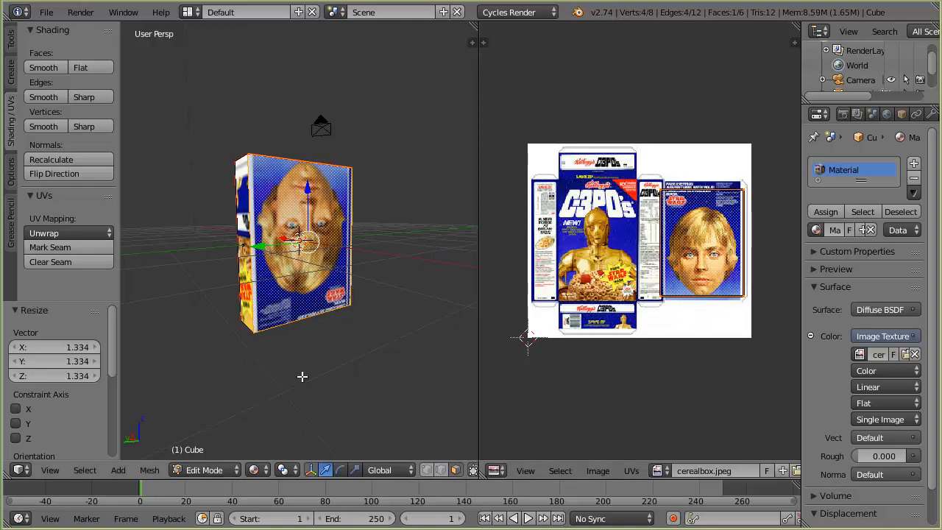
# Rotate the back face's UVs by 180° to turn the portrait upright.
pyautogui.moveTo(302, 379); pyautogui.dragTo(337, 211, button='middle')
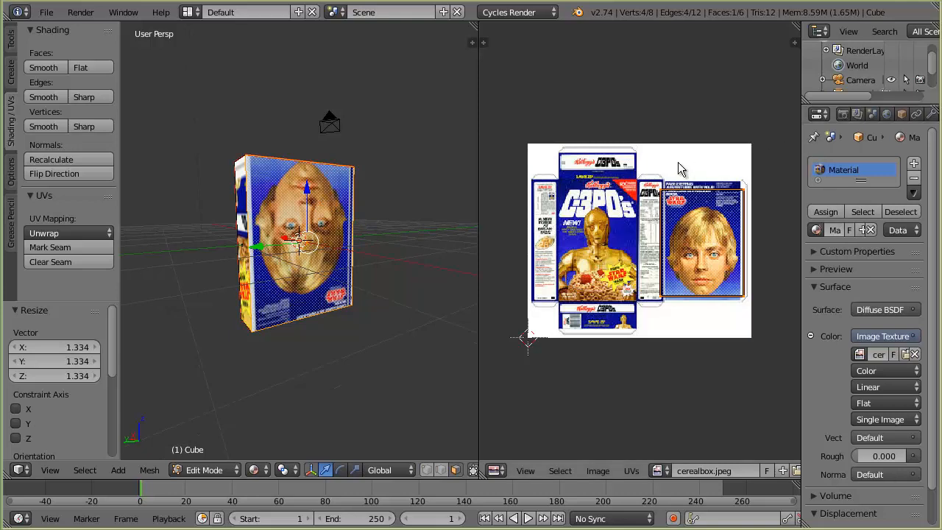
pyautogui.write('r180')
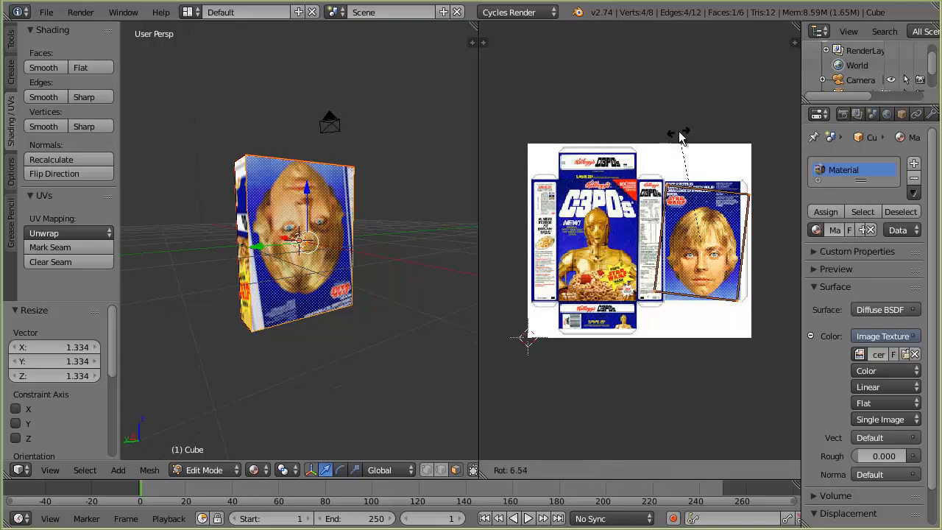
pyautogui.press('Return')
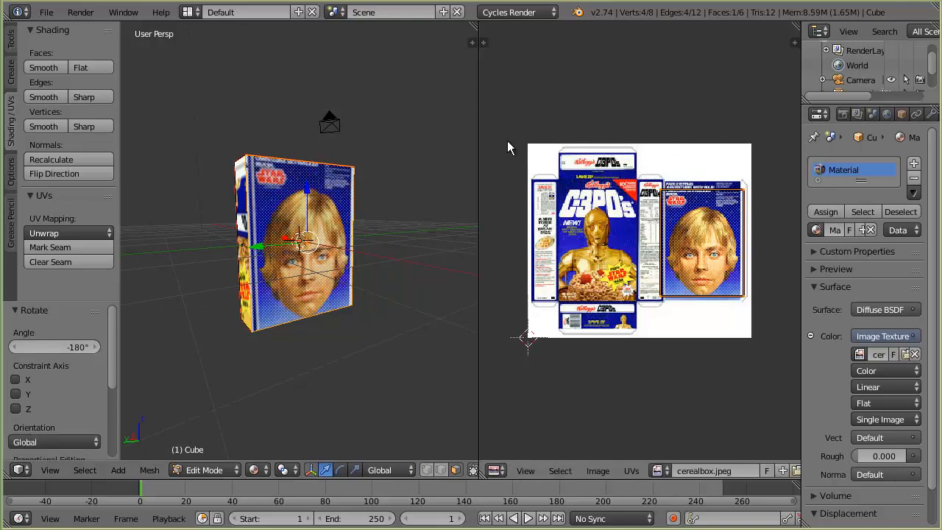
# Examine the textured box from several angles, selecting its top and narrow side faces to check their UV placement on the image.
pyautogui.moveTo(263, 274); pyautogui.dragTo(427, 346, button='middle')
pyautogui.rightClick(298, 263)
pyautogui.moveTo(236, 198); pyautogui.dragTo(301, 211, button='middle')
pyautogui.rightClick(303, 179)
pyautogui.scroll(1, 254, 239)
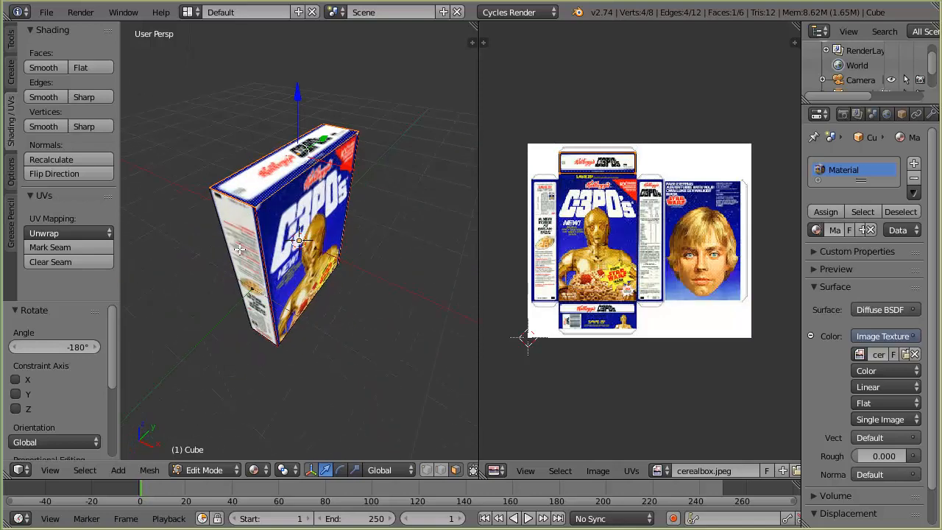
pyautogui.rightClick(239, 250)
pyautogui.moveTo(341, 275); pyautogui.dragTo(262, 242, button='middle')
pyautogui.scroll(-3, 305, 252)
pyautogui.scroll(2, 303, 242)
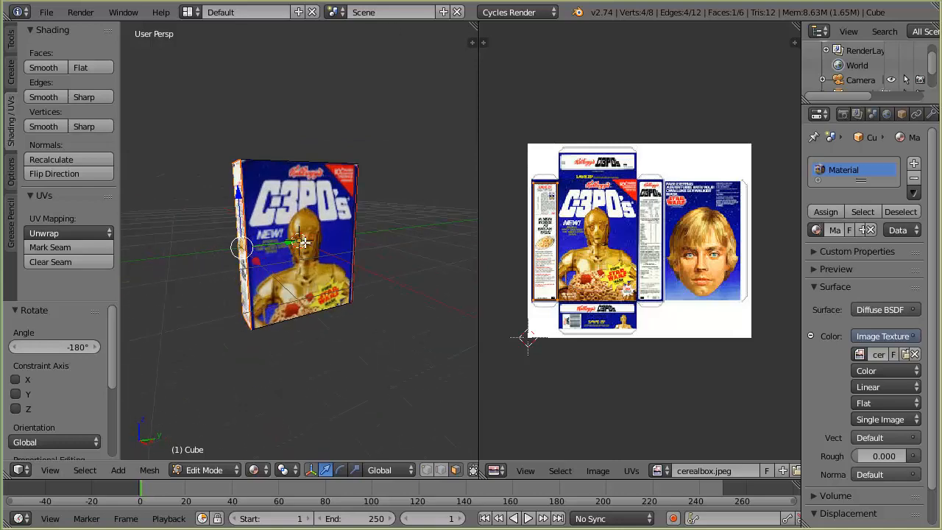
pyautogui.scroll(1, 304, 242)
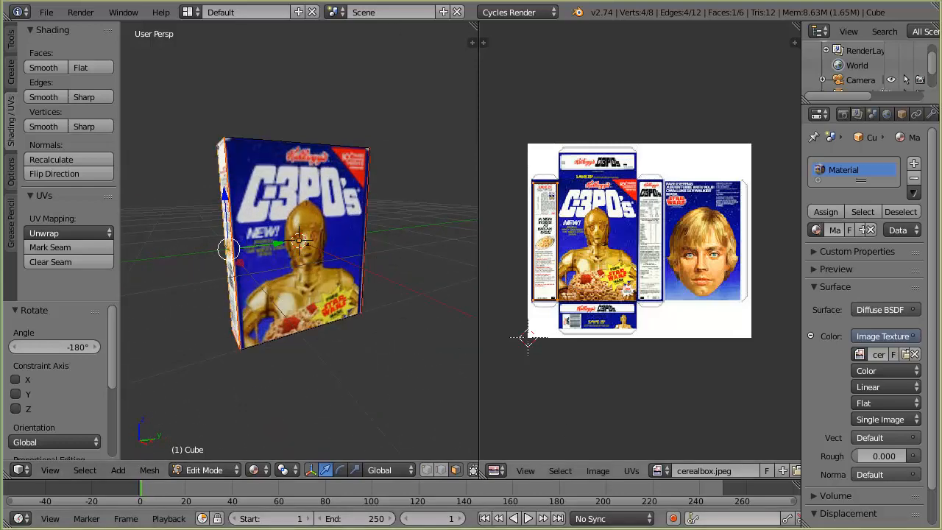